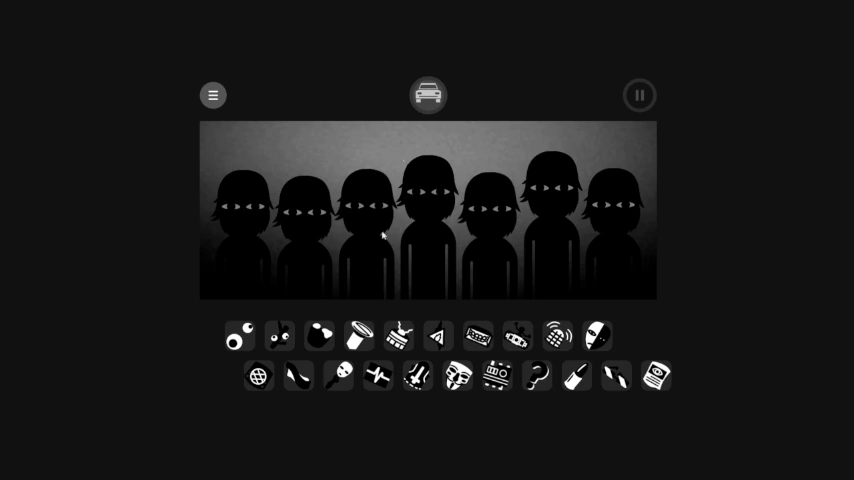
# - Give the first two silhouettes sounds, making a moon-faced singer and a bug-eyed skeleton
pyautogui.moveTo(436, 334); pyautogui.dragTo(262, 355)
pyautogui.moveTo(657, 375)
pyautogui.mouseDown()
pyautogui.moveTo(657, 388)
pyautogui.moveTo(632, 378)
pyautogui.mouseUp()
pyautogui.moveTo(239, 337)
pyautogui.mouseDown()
pyautogui.moveTo(222, 218)
pyautogui.moveTo(240, 225)
pyautogui.mouseUp()
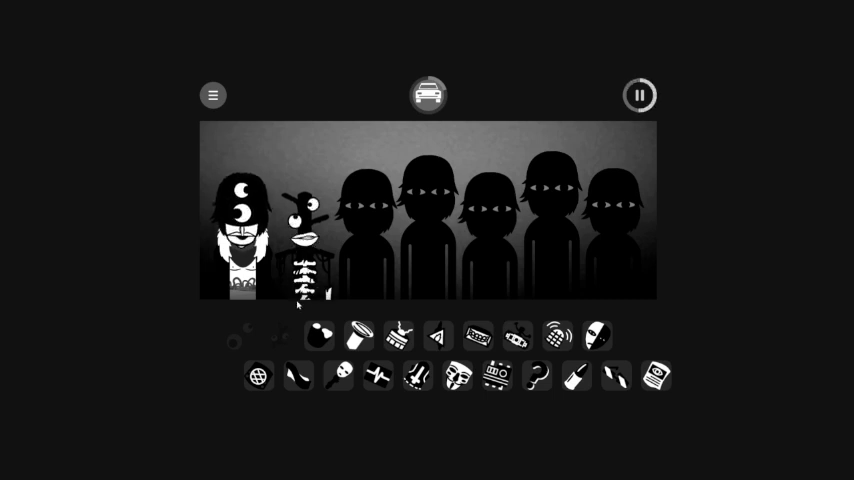
# - Add sounds to the third, fourth and fifth silhouettes, including the halo and TV-headed performers
pyautogui.moveTo(319, 335); pyautogui.dragTo(310, 298)
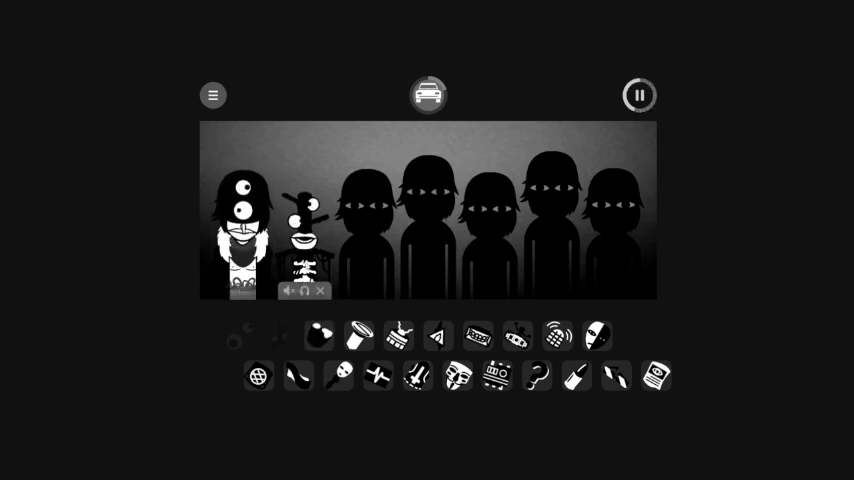
pyautogui.moveTo(319, 335); pyautogui.dragTo(365, 230)
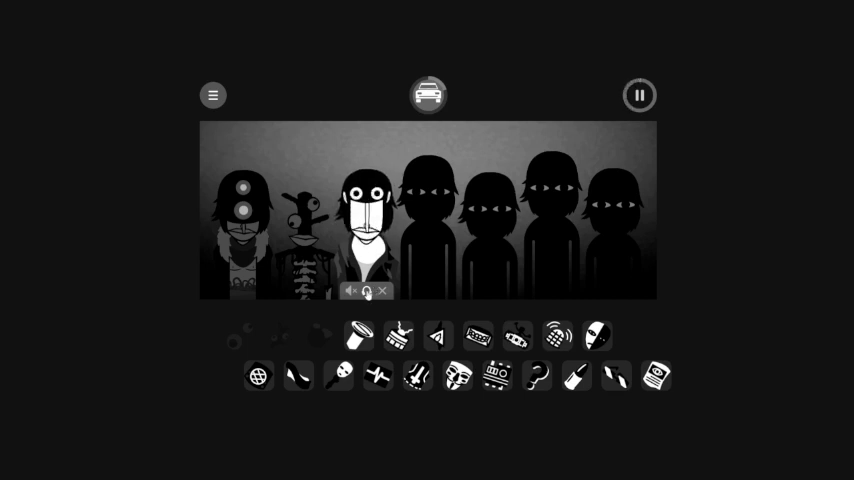
pyautogui.moveTo(358, 335)
pyautogui.mouseDown()
pyautogui.moveTo(387, 310)
pyautogui.moveTo(428, 240)
pyautogui.mouseUp()
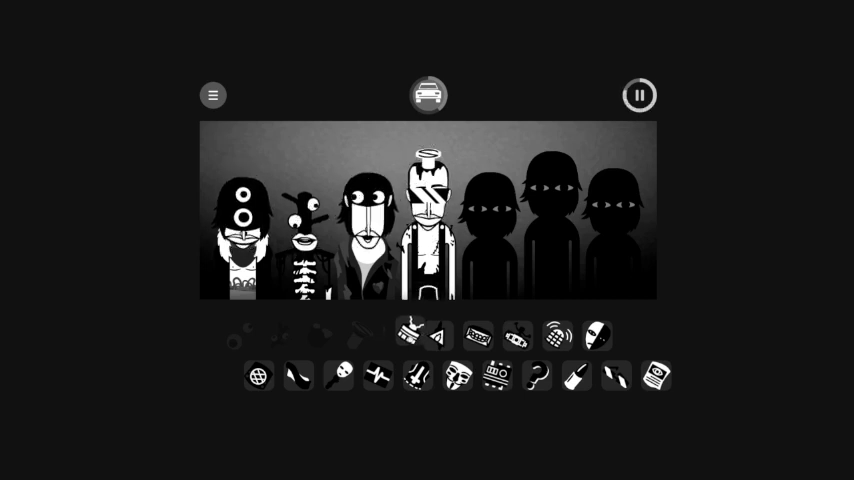
pyautogui.moveTo(398, 337); pyautogui.dragTo(490, 230)
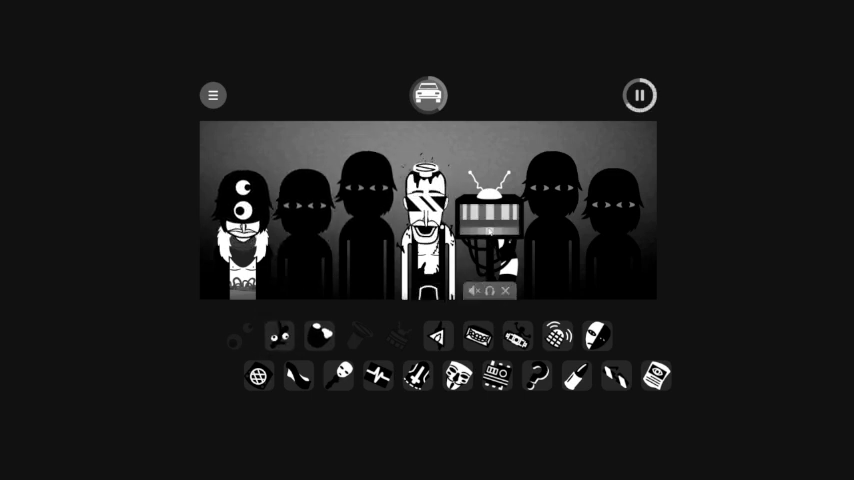
# - Give the second character the A sound, reapplying it after a brief removal
pyautogui.click(634, 98)
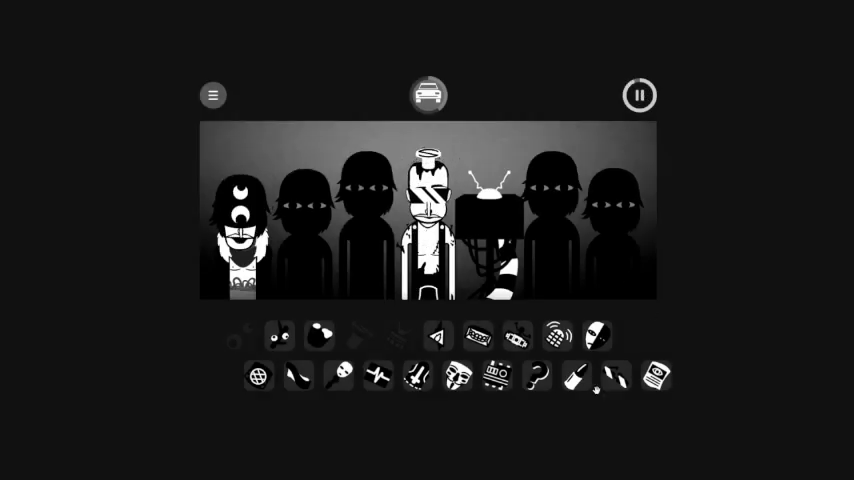
pyautogui.moveTo(436, 336); pyautogui.dragTo(305, 240)
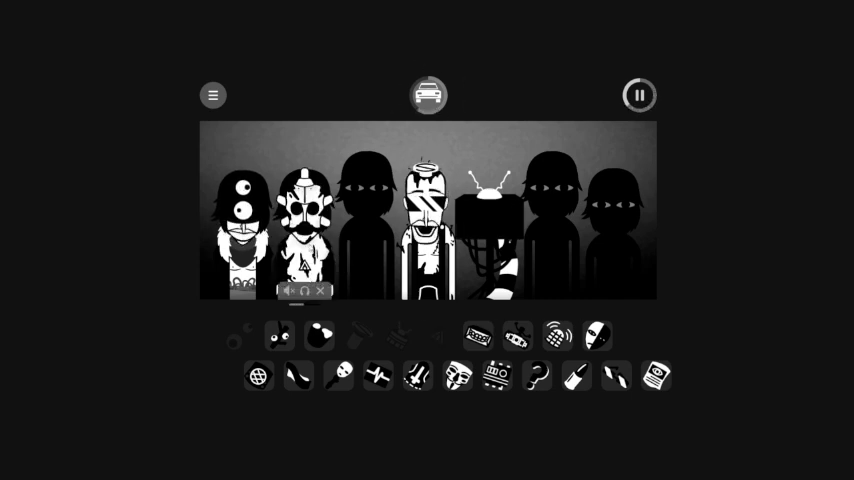
pyautogui.click(319, 291)
pyautogui.moveTo(436, 336); pyautogui.dragTo(300, 200)
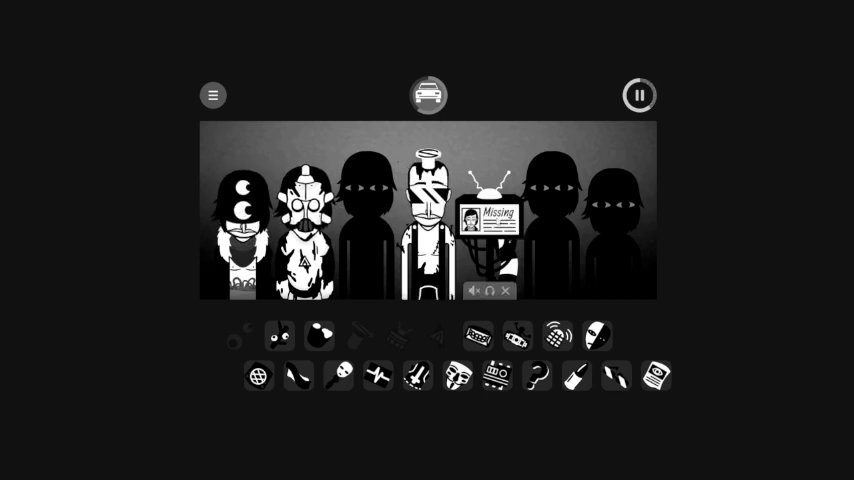
# - Remove the TV performer, then give spot three the cassette sound and spot five a goggled singer
pyautogui.click(503, 292)
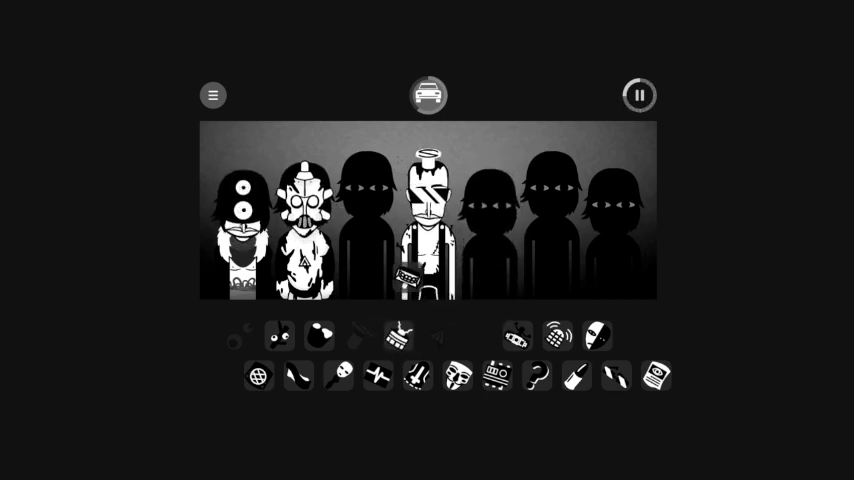
pyautogui.moveTo(478, 336); pyautogui.dragTo(365, 230)
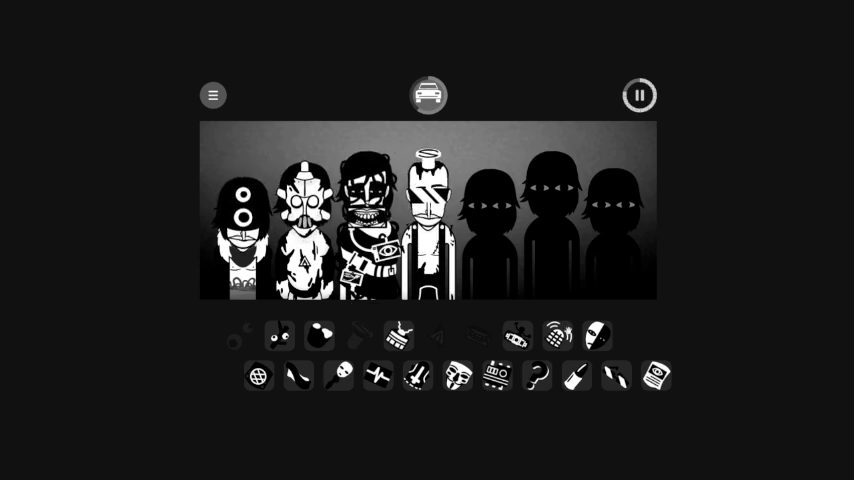
pyautogui.moveTo(517, 336); pyautogui.dragTo(487, 252)
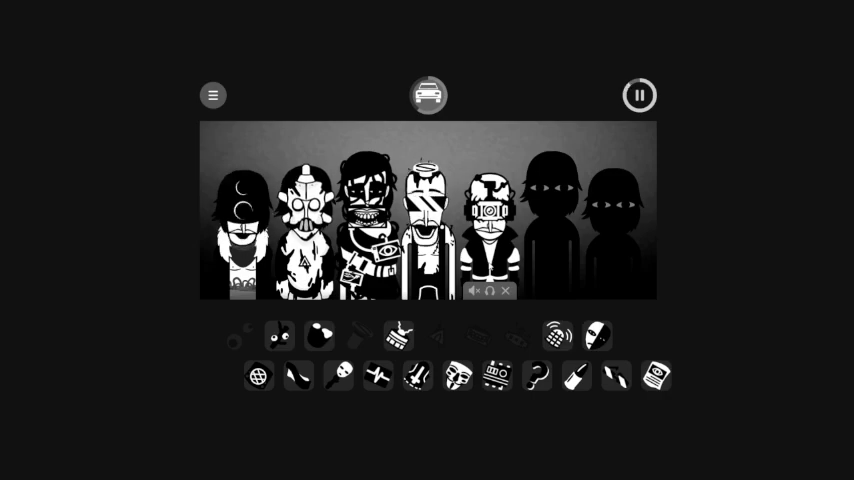
pyautogui.click(640, 95)
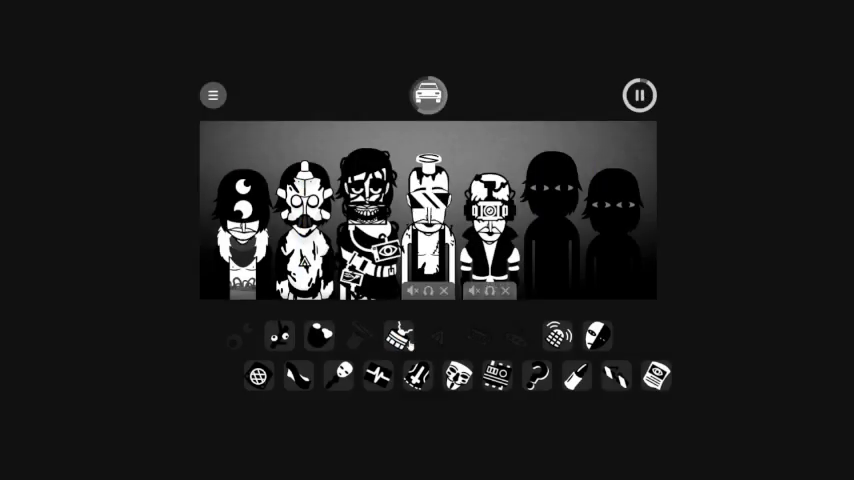
# - Add the robot and pale bald figure to spots six and seven, clear spots five and six, and briefly solo seven
pyautogui.moveTo(577, 376); pyautogui.dragTo(551, 230)
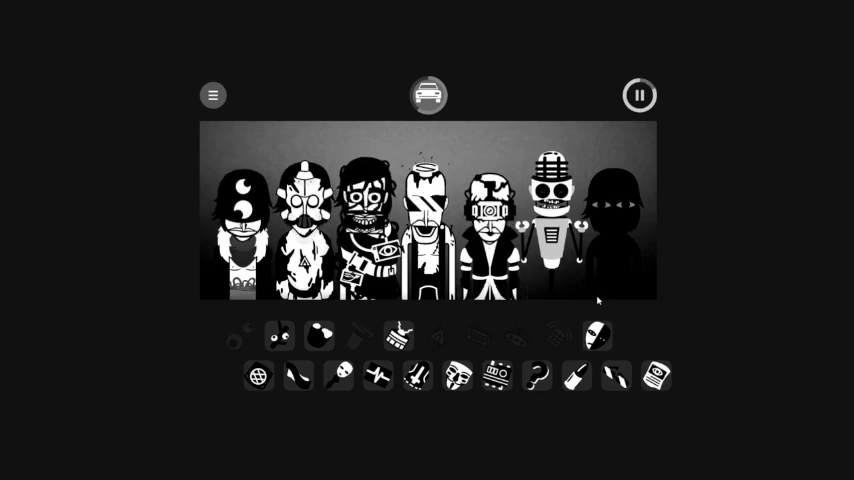
pyautogui.click(615, 240)
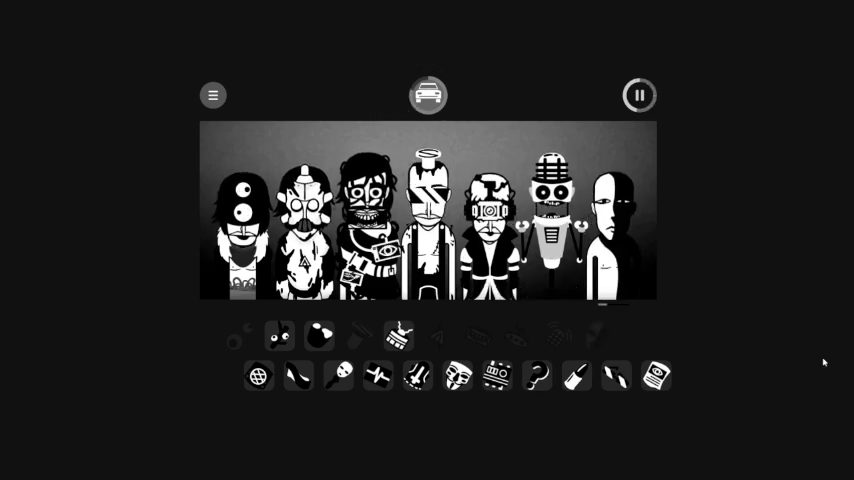
pyautogui.moveTo(612, 230)
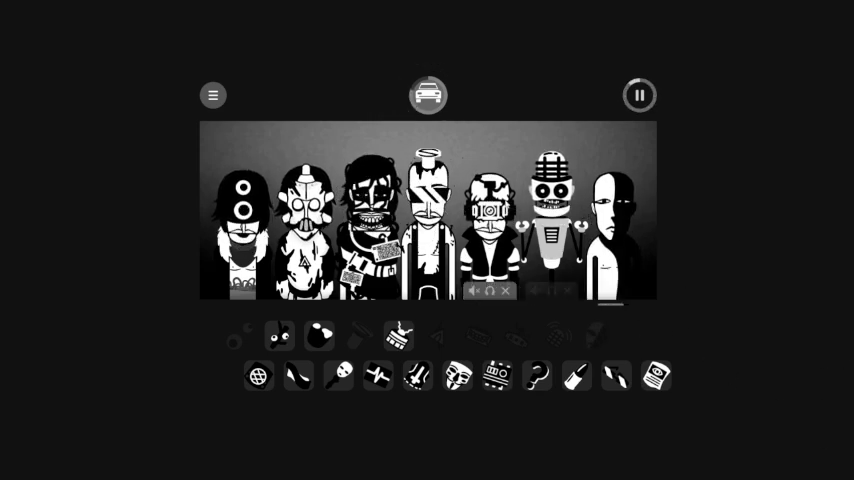
pyautogui.click(548, 230)
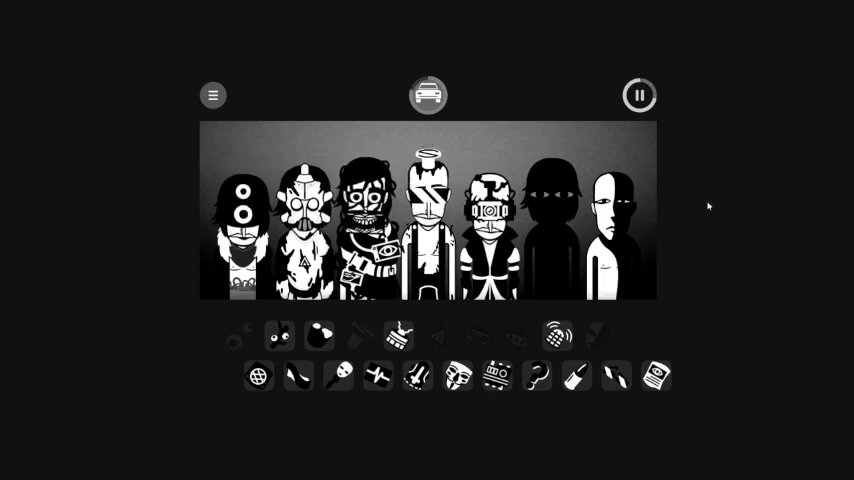
pyautogui.click(488, 220)
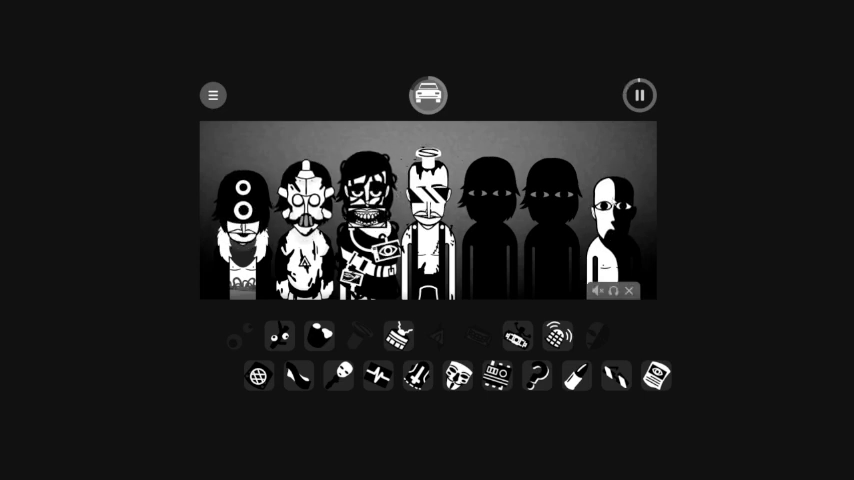
pyautogui.click(616, 292)
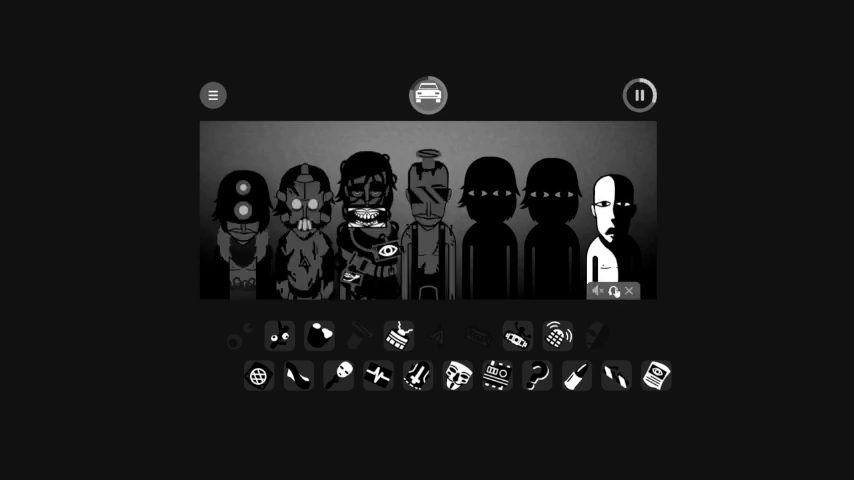
pyautogui.click(616, 292)
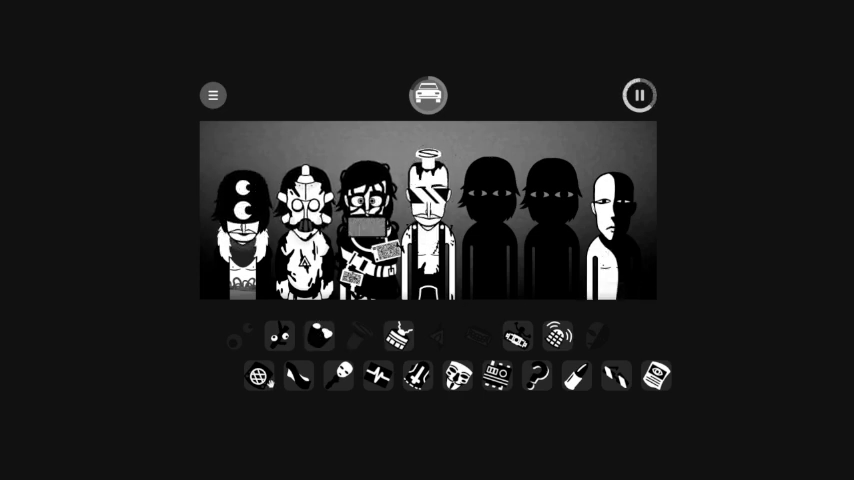
# - Remove the pale figure from spot seven and clear the third and fourth characters
pyautogui.click(632, 291)
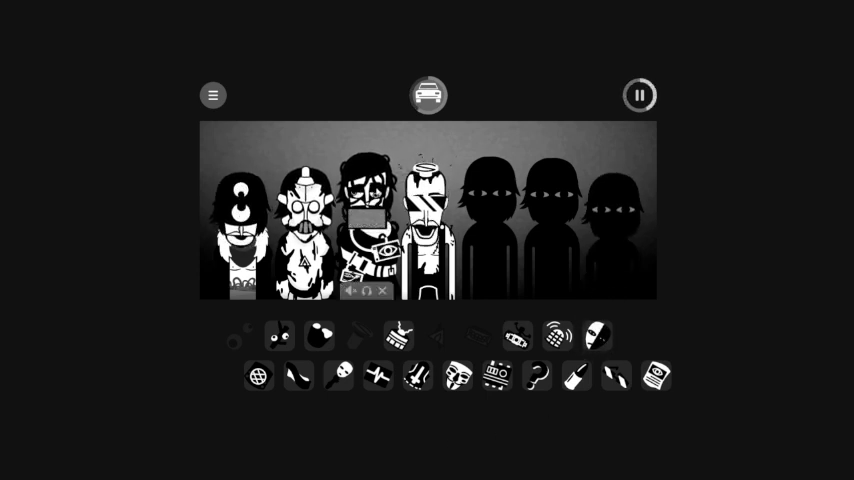
pyautogui.click(382, 291)
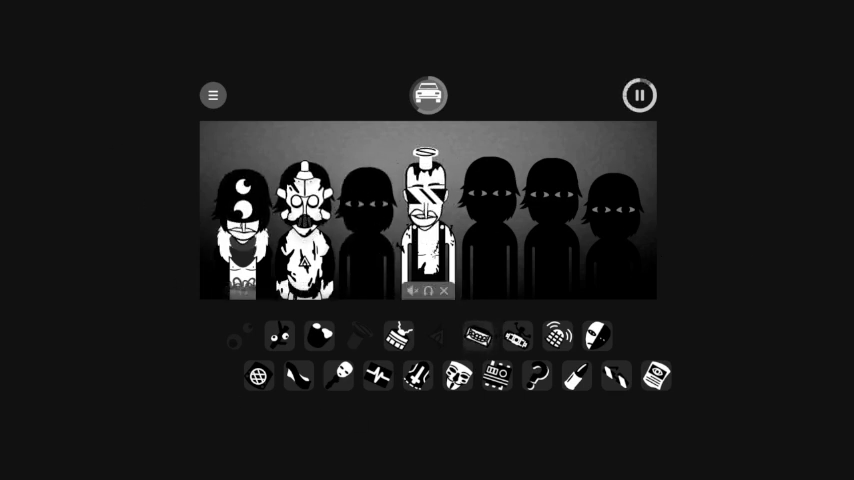
pyautogui.click(455, 291)
# - Give spot five the globe sound and spot four the knife sound, then solo the fourth
pyautogui.moveTo(355, 333)
pyautogui.mouseDown()
pyautogui.moveTo(351, 244)
pyautogui.moveTo(362, 235)
pyautogui.mouseUp()
pyautogui.moveTo(260, 376); pyautogui.dragTo(488, 215)
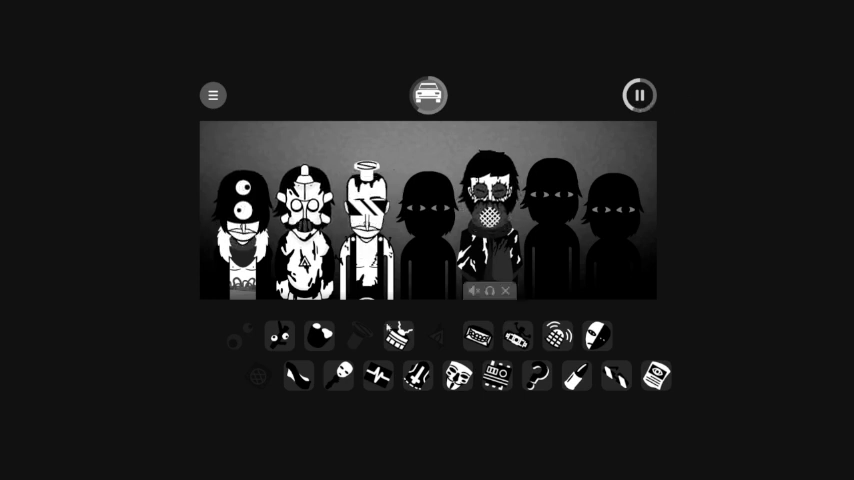
pyautogui.moveTo(297, 377); pyautogui.dragTo(365, 215)
pyautogui.click(365, 215)
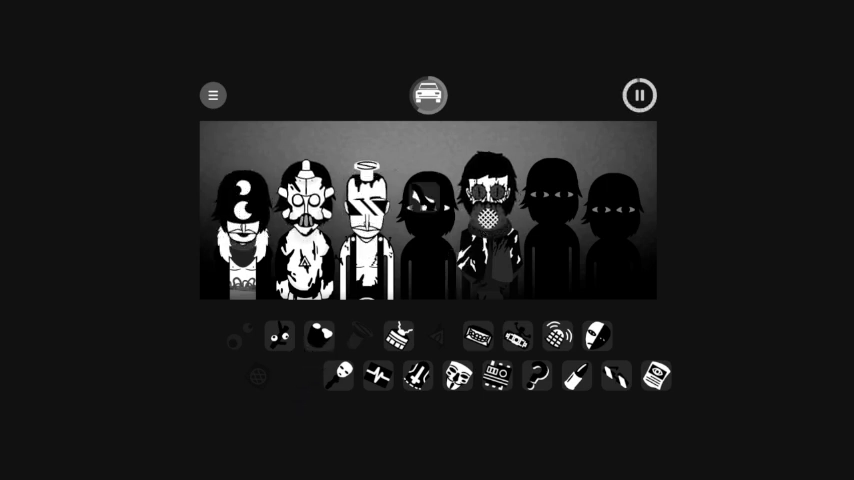
pyautogui.moveTo(362, 337); pyautogui.dragTo(428, 230)
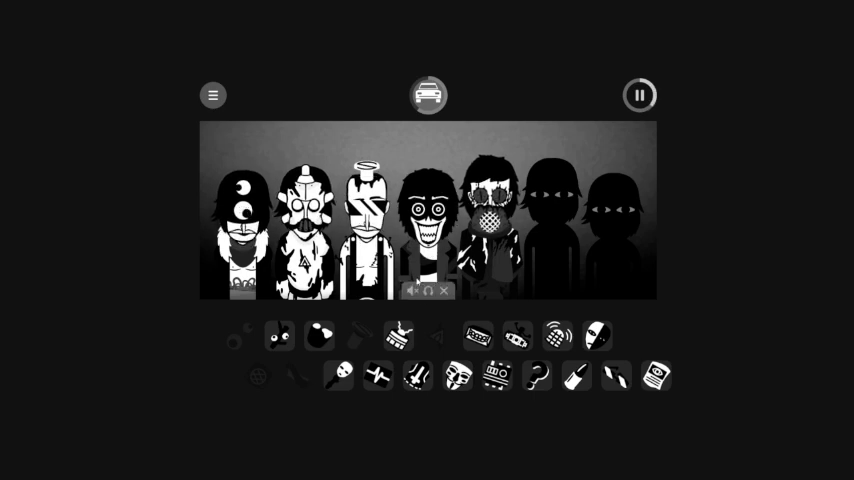
pyautogui.click(431, 293)
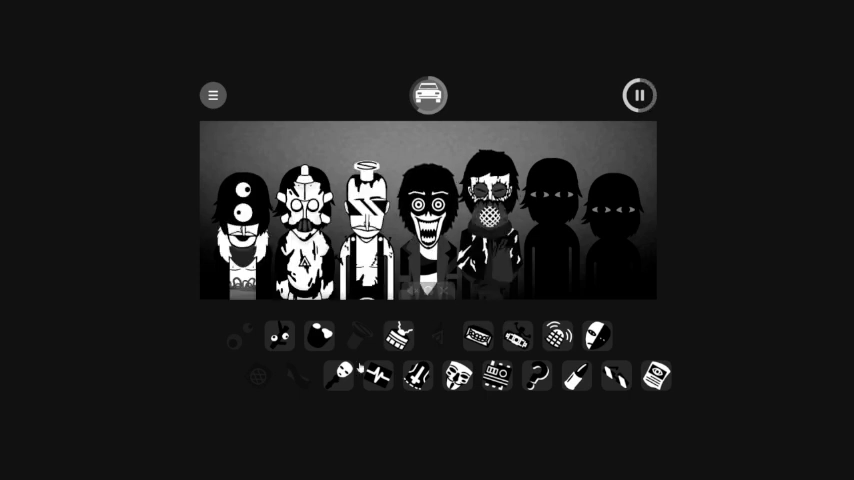
# - Add the white-mask and skull-priest sounds to spots six and five, then remove both again
pyautogui.moveTo(339, 375); pyautogui.dragTo(551, 220)
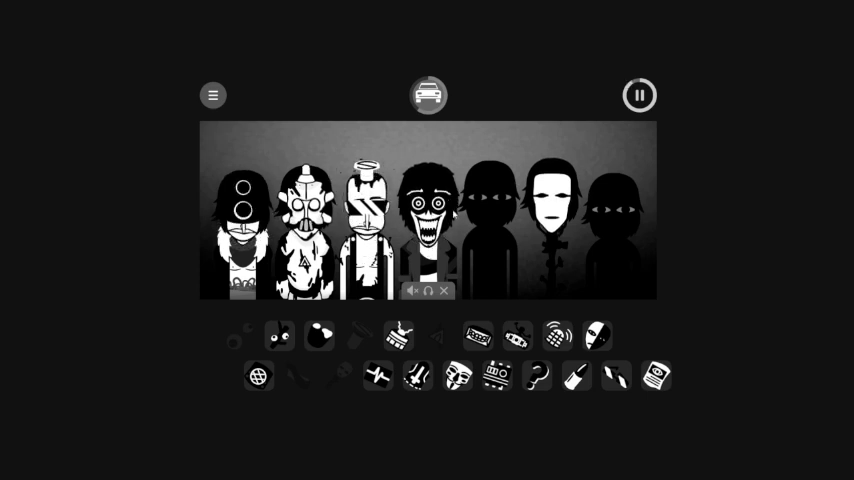
pyautogui.click(443, 290)
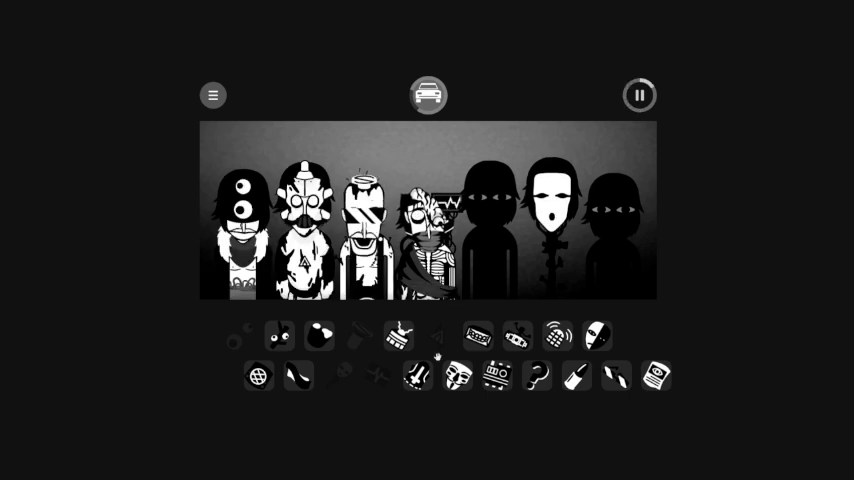
pyautogui.moveTo(417, 376); pyautogui.dragTo(430, 362)
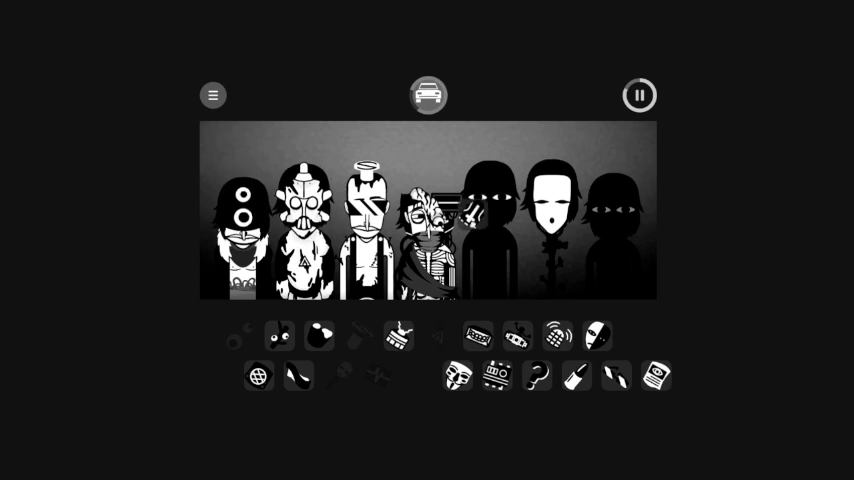
pyautogui.moveTo(440, 210)
pyautogui.mouseDown()
pyautogui.moveTo(458, 175)
pyautogui.moveTo(488, 200)
pyautogui.mouseUp()
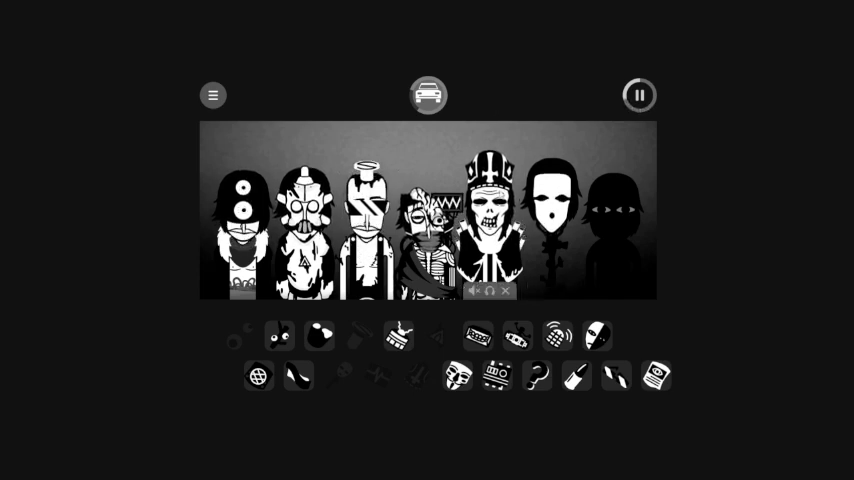
pyautogui.click(490, 220)
pyautogui.click(550, 220)
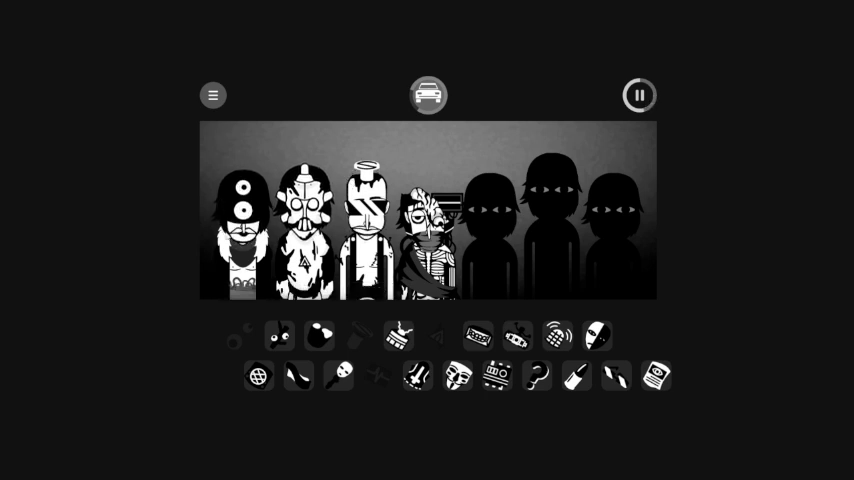
# - Reapply the eye sound on the first character and put the Guy Fawkes mask sound on the fourth
pyautogui.click(243, 235)
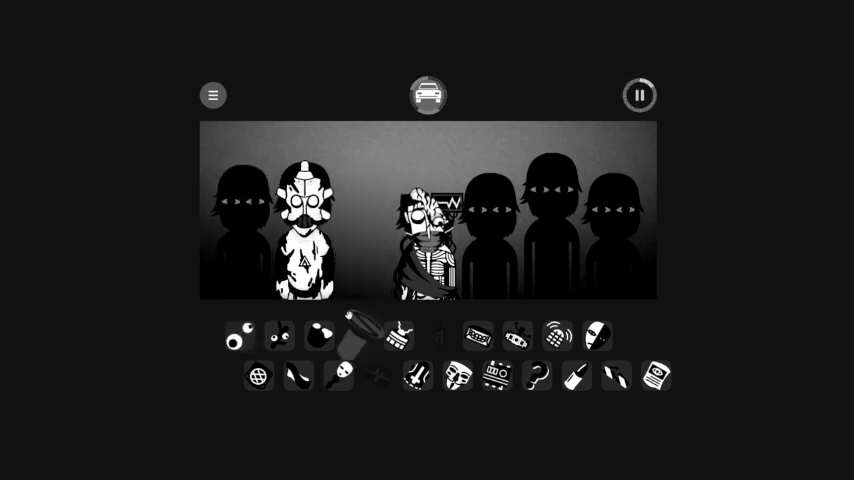
pyautogui.moveTo(240, 337); pyautogui.dragTo(240, 230)
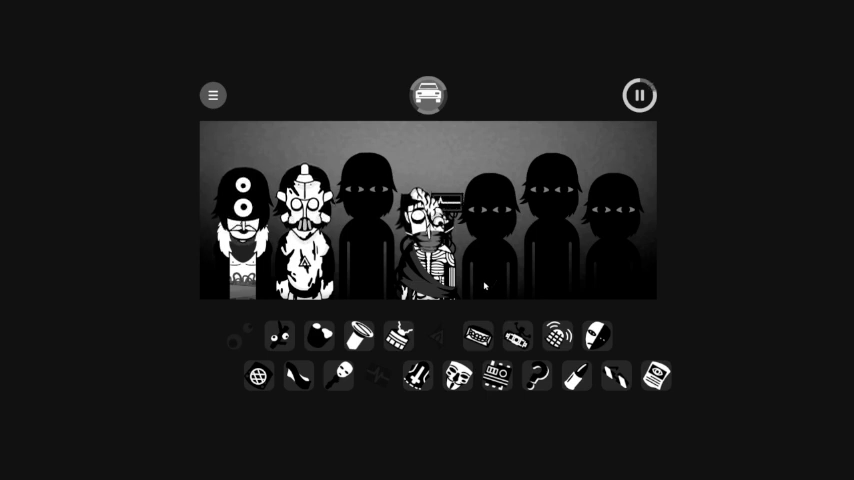
pyautogui.click(443, 291)
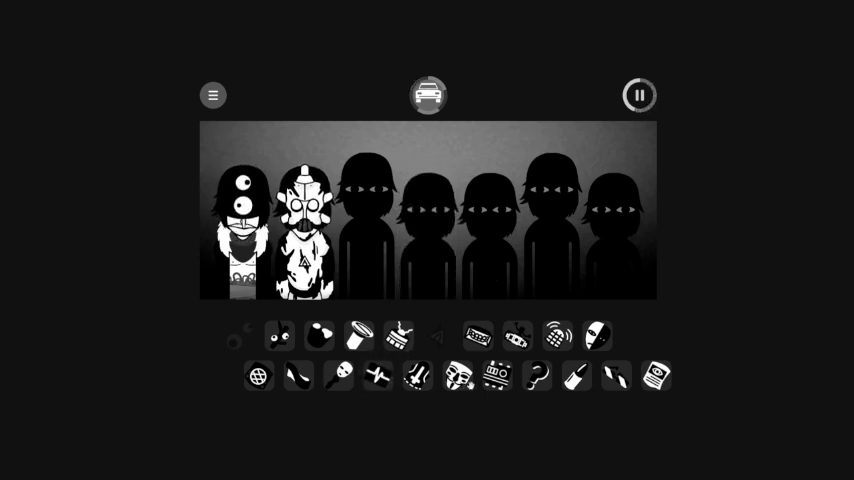
pyautogui.moveTo(458, 375); pyautogui.dragTo(428, 225)
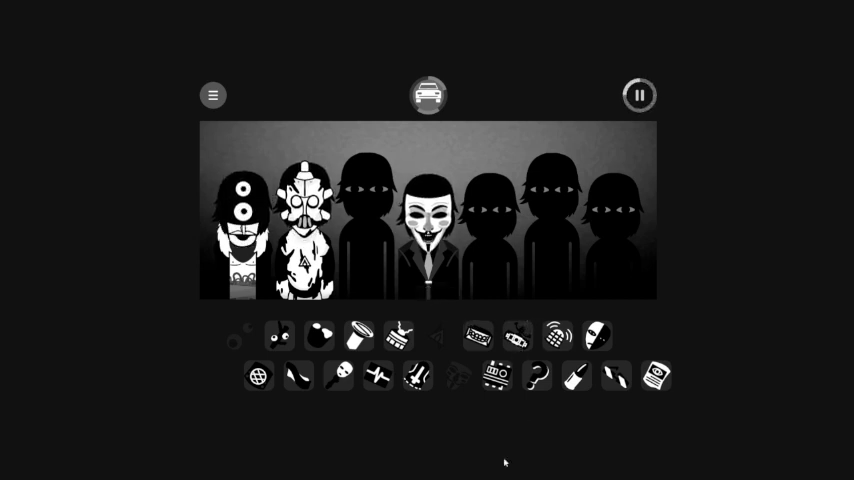
# - Dress the fifth character in the robot outfit and add a sound to the fourth
pyautogui.moveTo(496, 375)
pyautogui.mouseDown()
pyautogui.moveTo(500, 248)
pyautogui.moveTo(503, 290)
pyautogui.mouseUp()
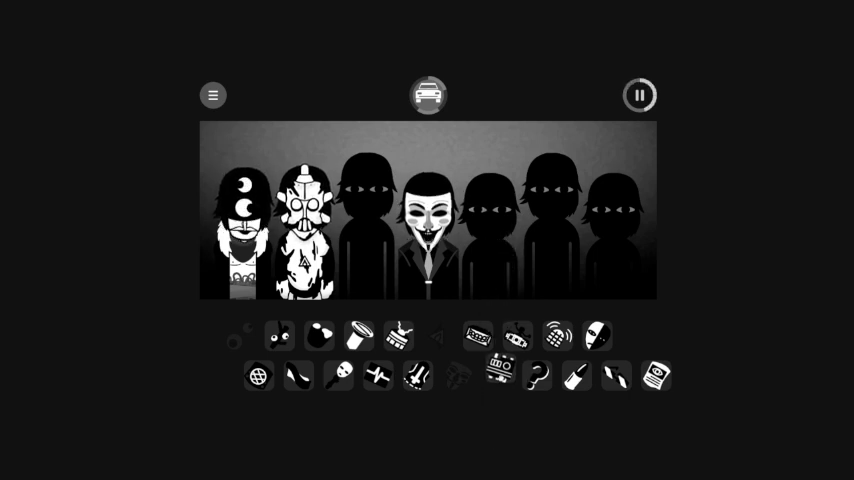
pyautogui.moveTo(498, 362); pyautogui.dragTo(430, 240)
pyautogui.moveTo(497, 375); pyautogui.dragTo(490, 230)
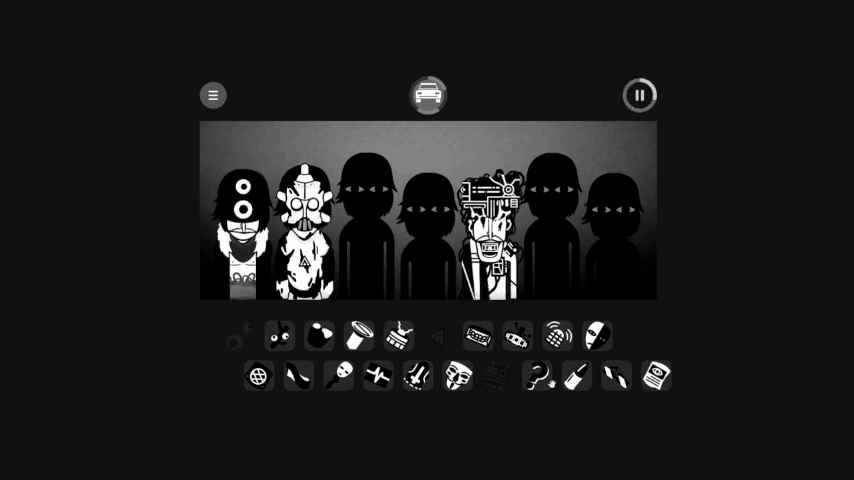
# - Give the third character the halo outfit and swap the fourth's sound for a pale-faced singer
pyautogui.moveTo(361, 336); pyautogui.dragTo(353, 250)
pyautogui.moveTo(476, 336); pyautogui.dragTo(620, 235)
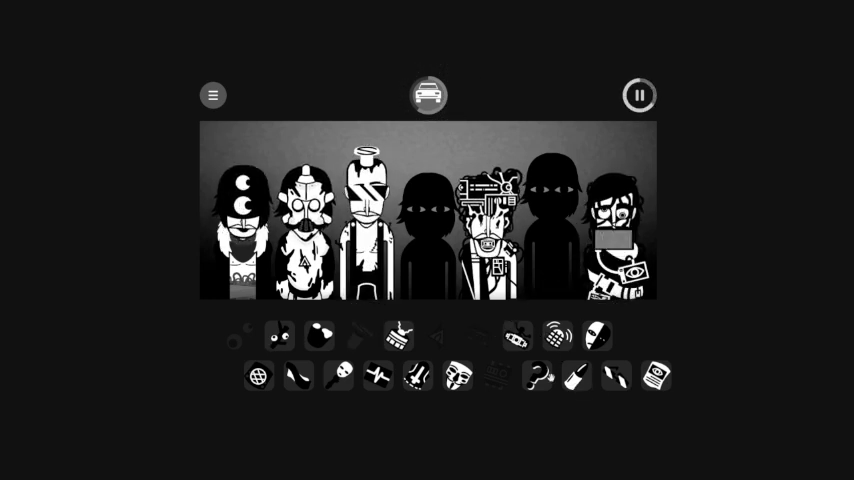
pyautogui.moveTo(540, 375); pyautogui.dragTo(428, 230)
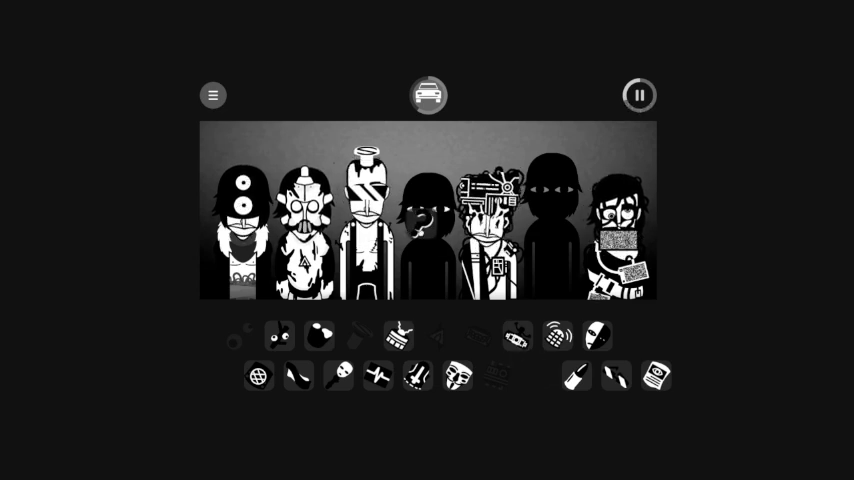
pyautogui.click(428, 230)
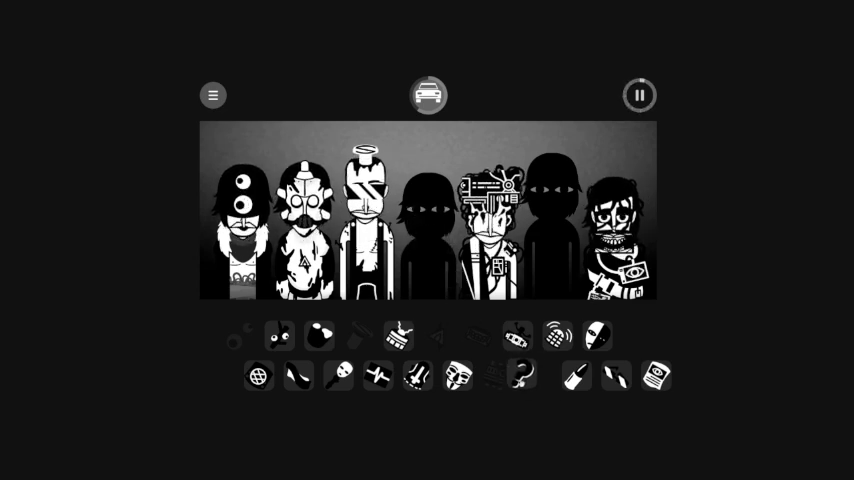
pyautogui.moveTo(521, 375); pyautogui.dragTo(428, 230)
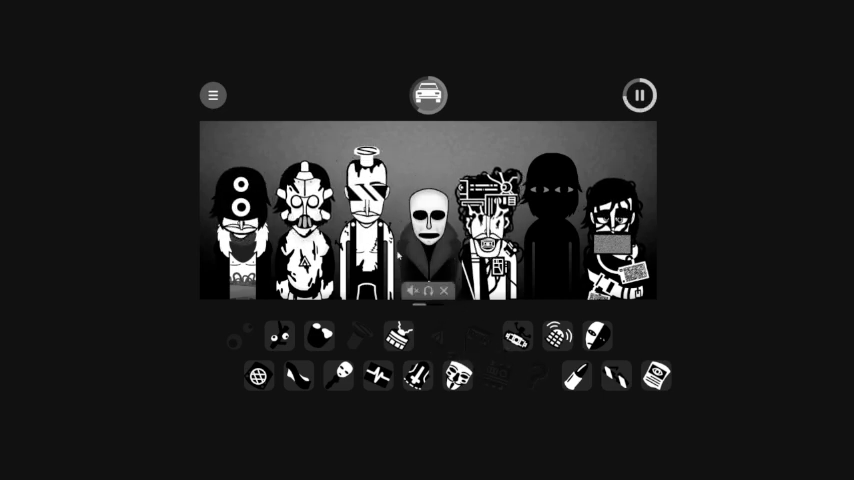
# - Pause and resume the mix several times while removing the fifth character's robot sound
pyautogui.click(638, 95)
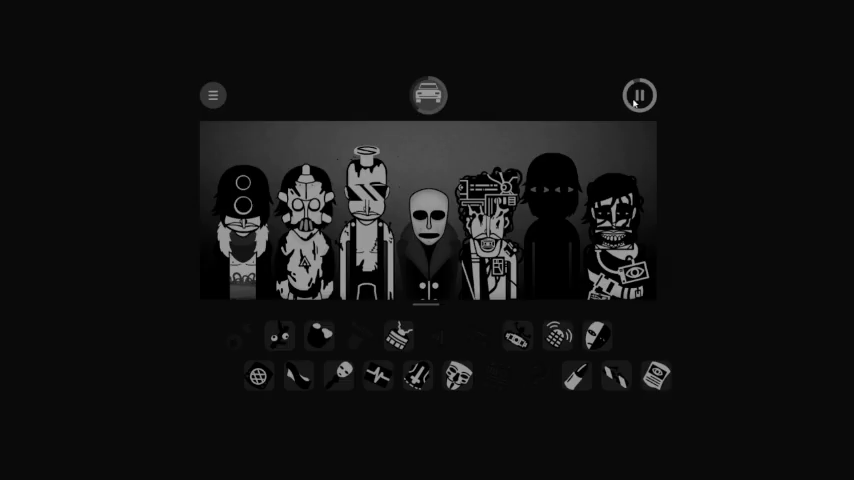
pyautogui.click(638, 95)
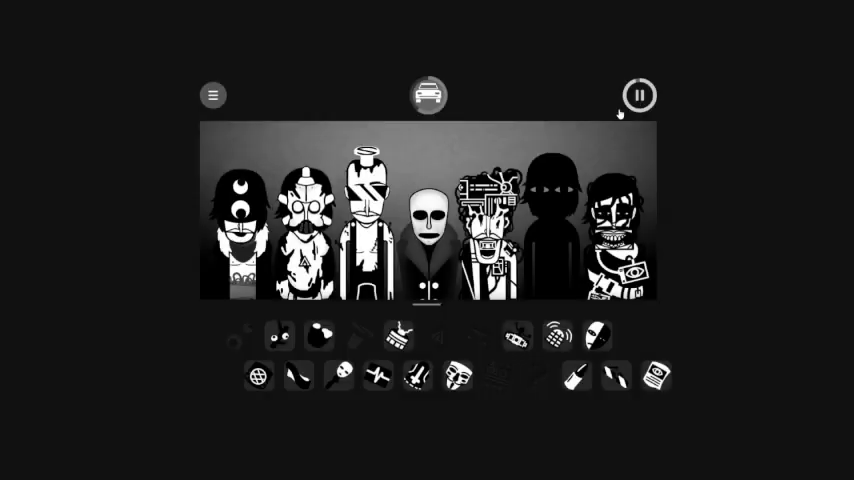
pyautogui.click(472, 240)
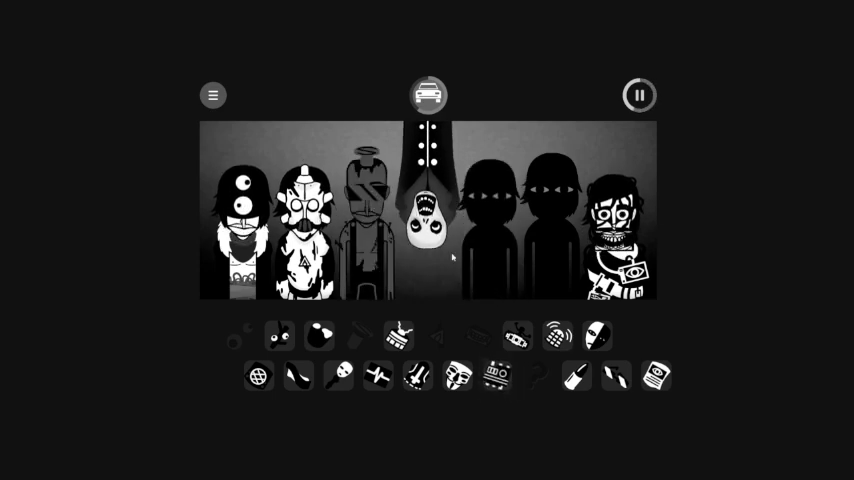
pyautogui.click(640, 93)
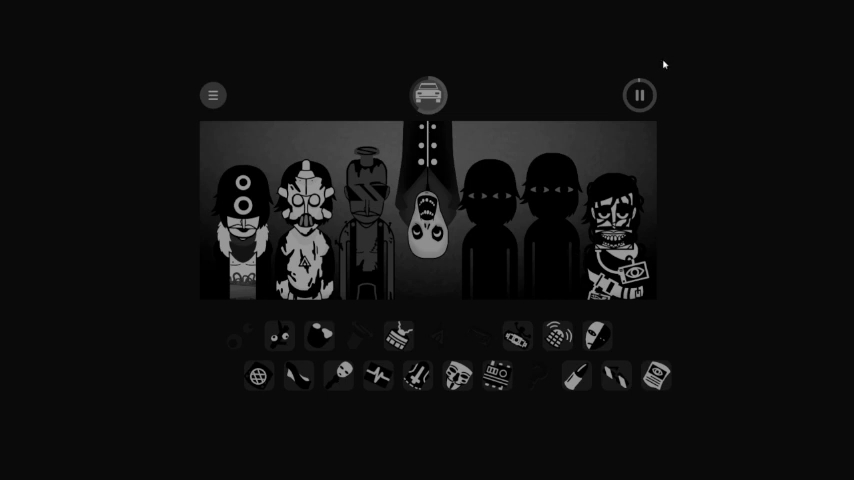
pyautogui.click(634, 97)
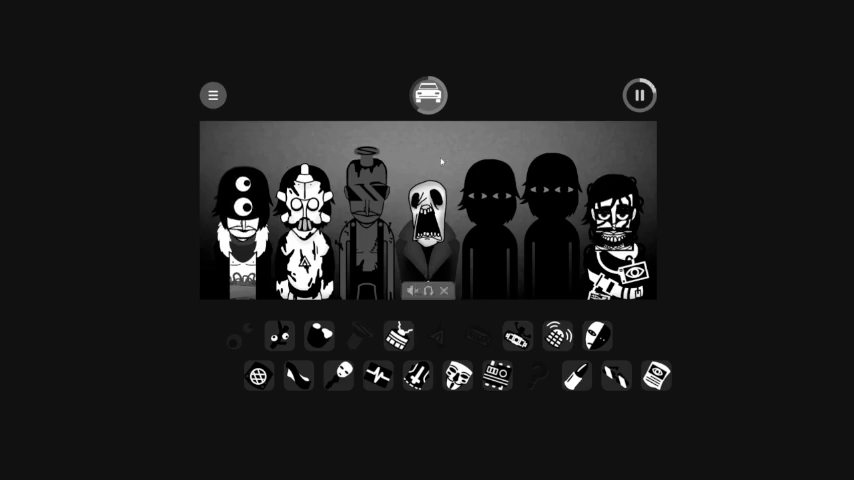
pyautogui.click(638, 95)
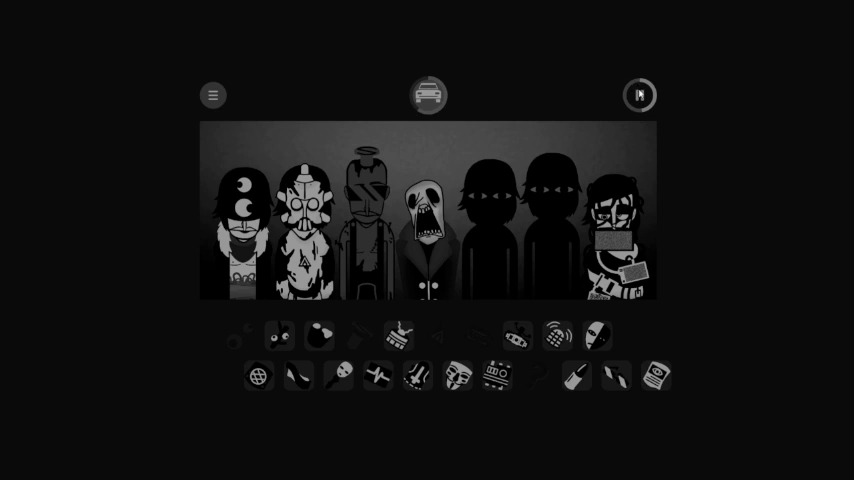
pyautogui.click(638, 95)
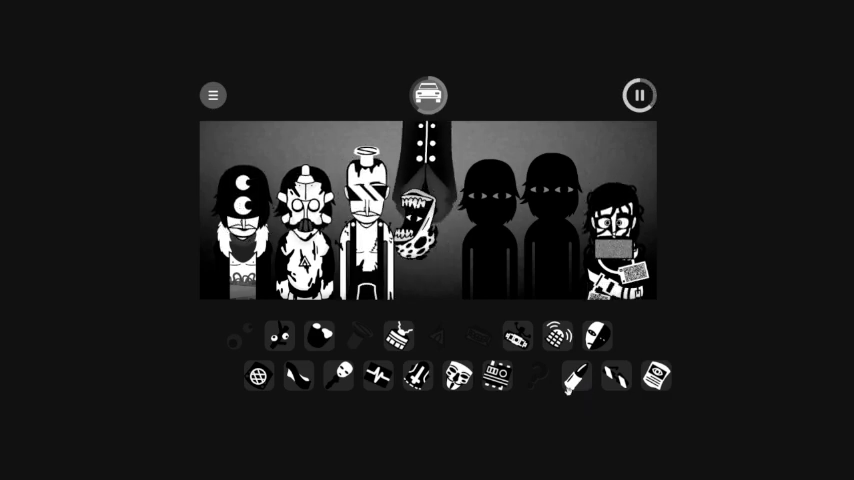
# - Swap the fourth character to the visor-wearing singer, clear the fifth spot, and solo the fourth
pyautogui.moveTo(574, 377); pyautogui.dragTo(485, 230)
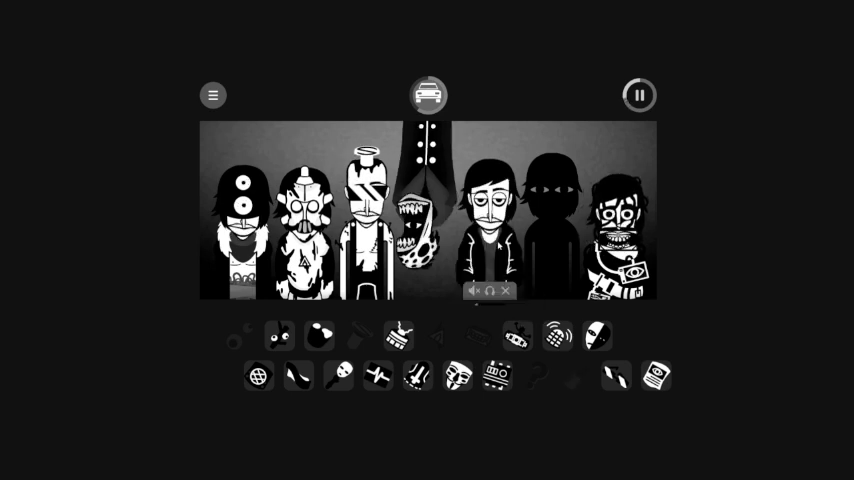
pyautogui.click(449, 178)
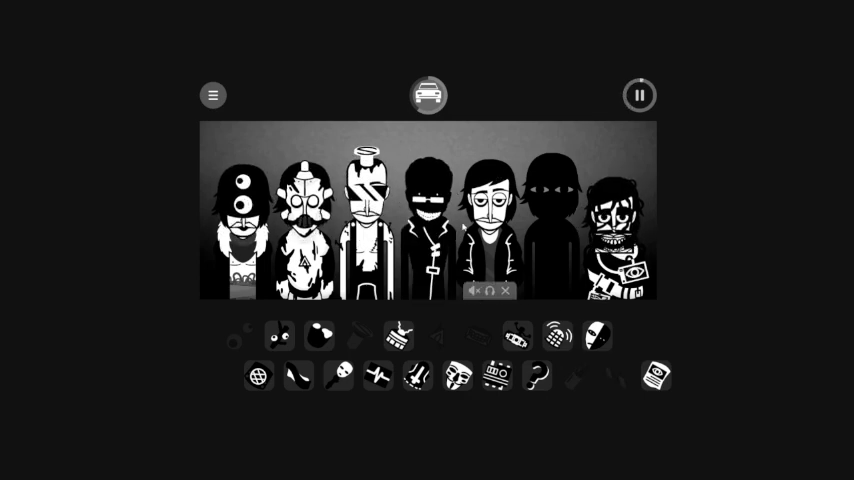
pyautogui.click(488, 300)
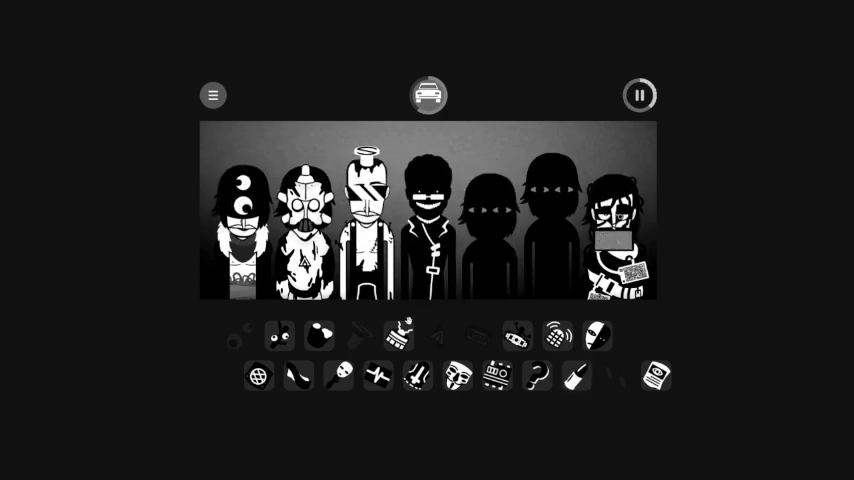
pyautogui.moveTo(428, 230)
pyautogui.click(428, 291)
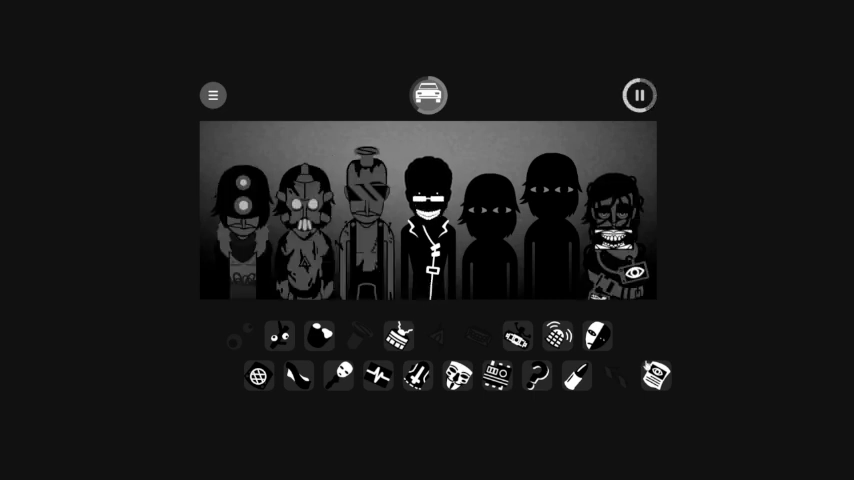
# - Pause the mix for about twenty seconds, then resume playback
pyautogui.click(639, 95)
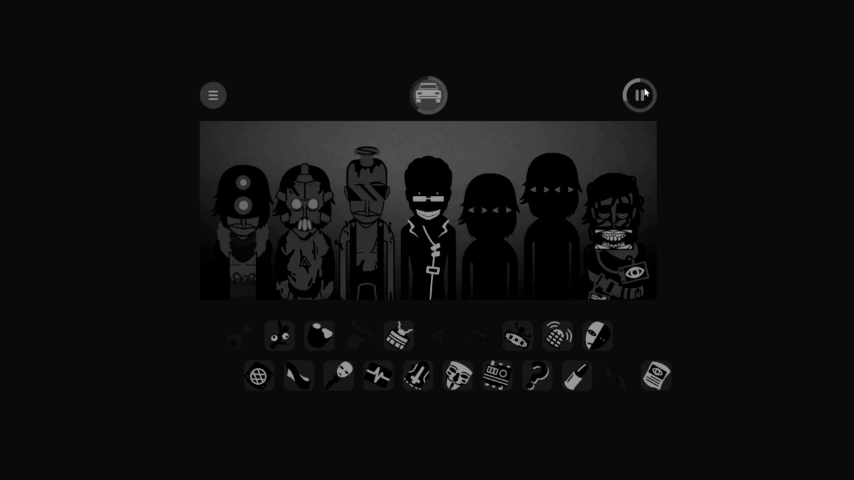
pyautogui.click(641, 94)
pyautogui.moveTo(428, 230)
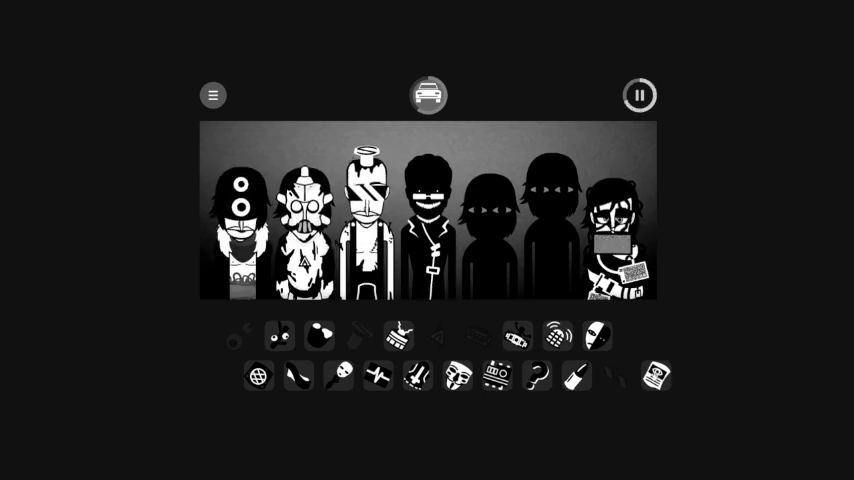
# - Drag the bottom row's last sound onto the fifth character, then pause the mix
pyautogui.moveTo(655, 376); pyautogui.dragTo(785, 270)
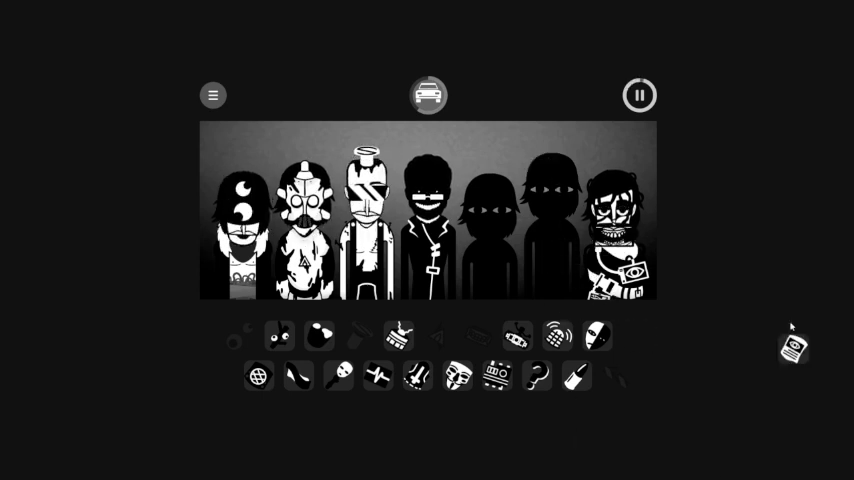
pyautogui.moveTo(785, 270)
pyautogui.mouseDown()
pyautogui.moveTo(518, 198)
pyautogui.moveTo(490, 210)
pyautogui.mouseUp()
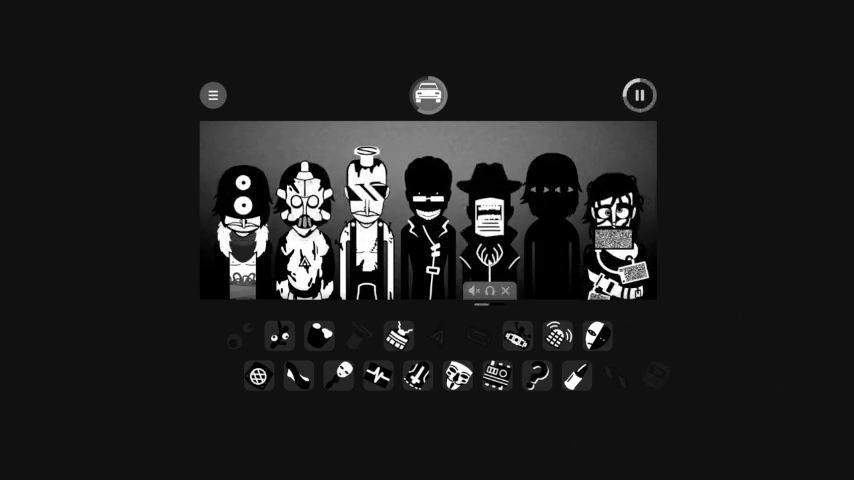
pyautogui.click(639, 95)
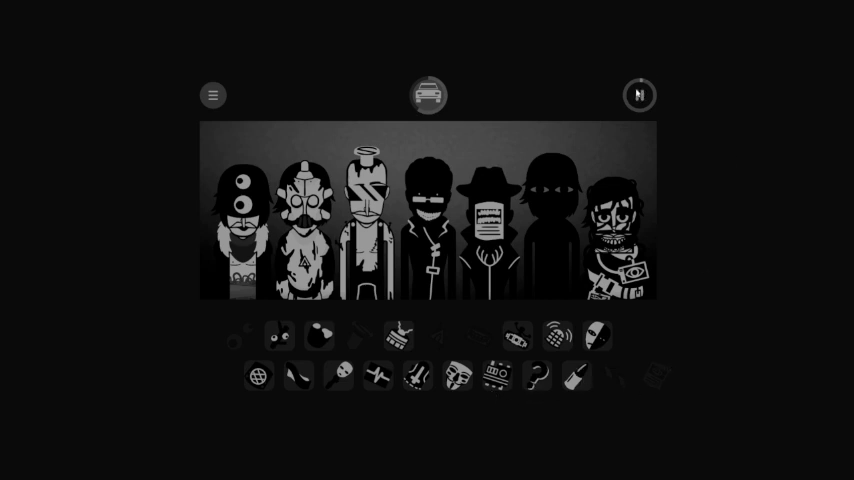
# - Resume the mix and remove the seventh, third and first characters' sounds
pyautogui.click(490, 250)
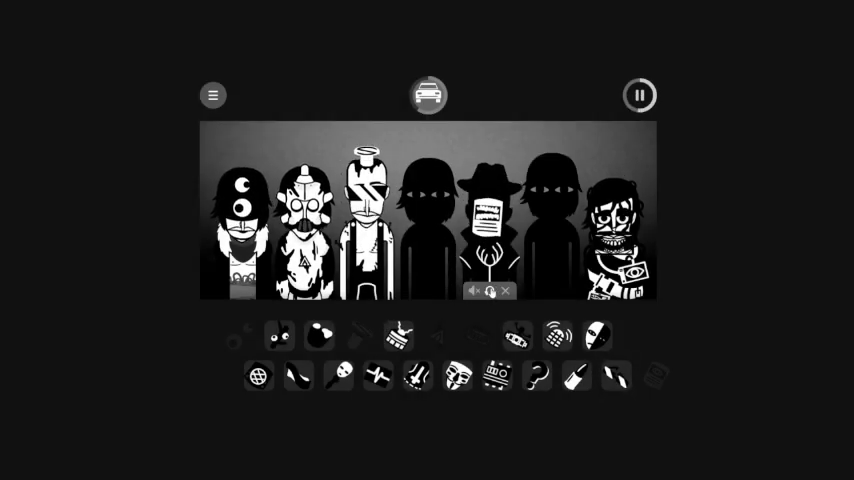
pyautogui.click(615, 230)
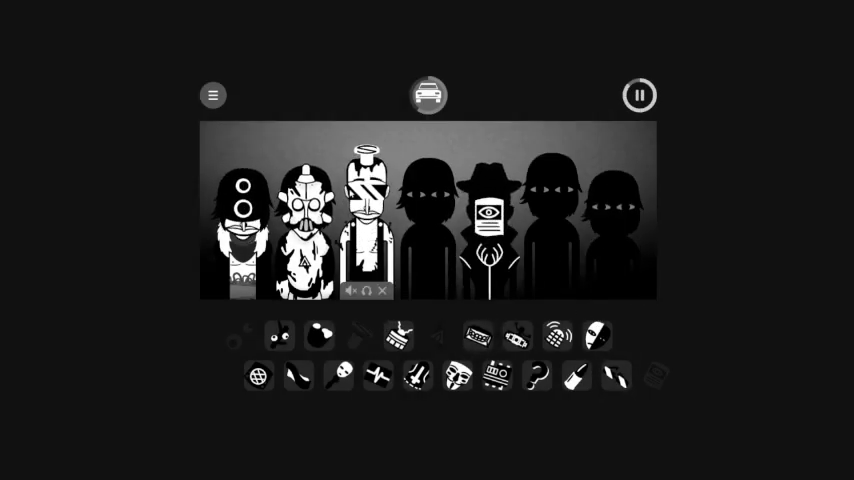
pyautogui.click(366, 230)
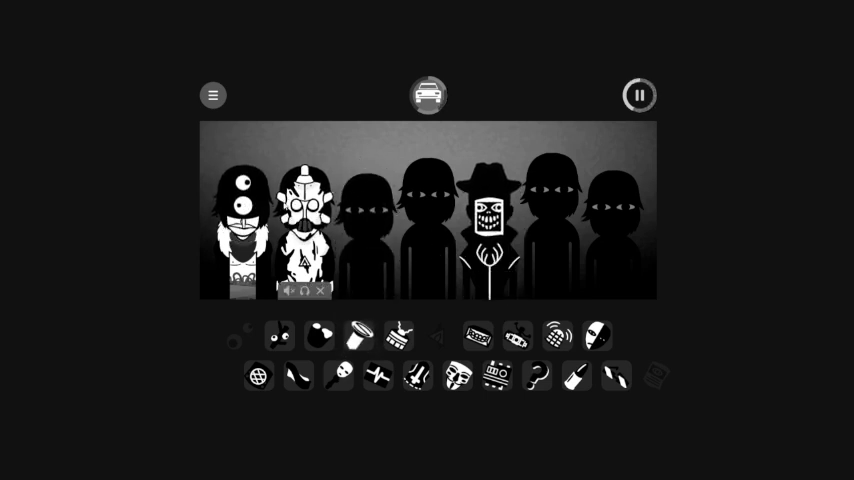
pyautogui.click(240, 245)
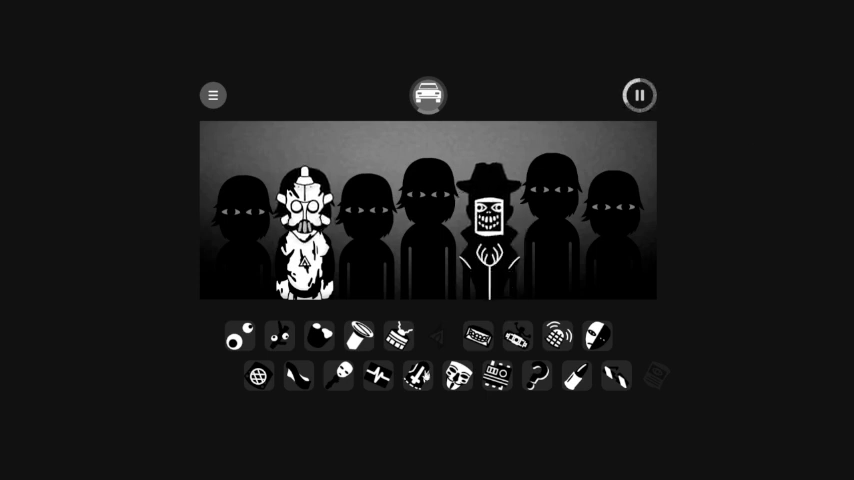
# - Give sounds to the first, third (halo), fourth, fifth, sixth (skeleton) and seventh characters
pyautogui.moveTo(239, 336); pyautogui.dragTo(237, 230)
pyautogui.moveTo(279, 336); pyautogui.dragTo(427, 230)
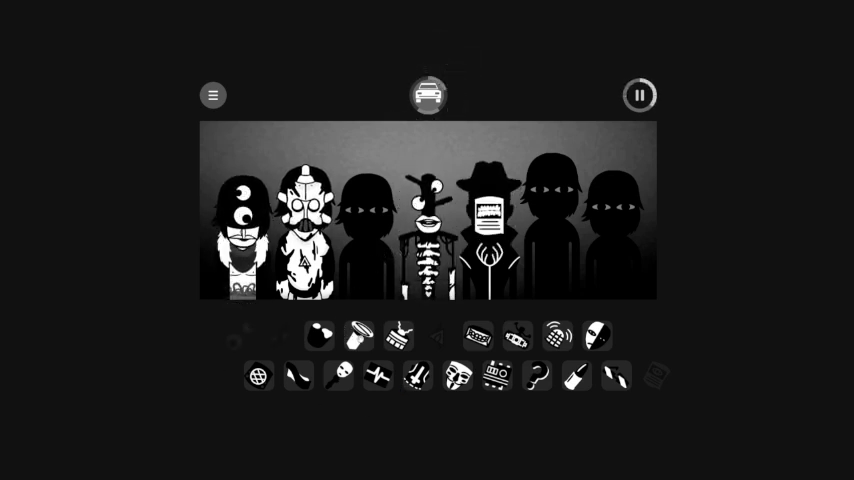
pyautogui.moveTo(357, 335); pyautogui.dragTo(367, 225)
pyautogui.moveTo(377, 376); pyautogui.dragTo(488, 230)
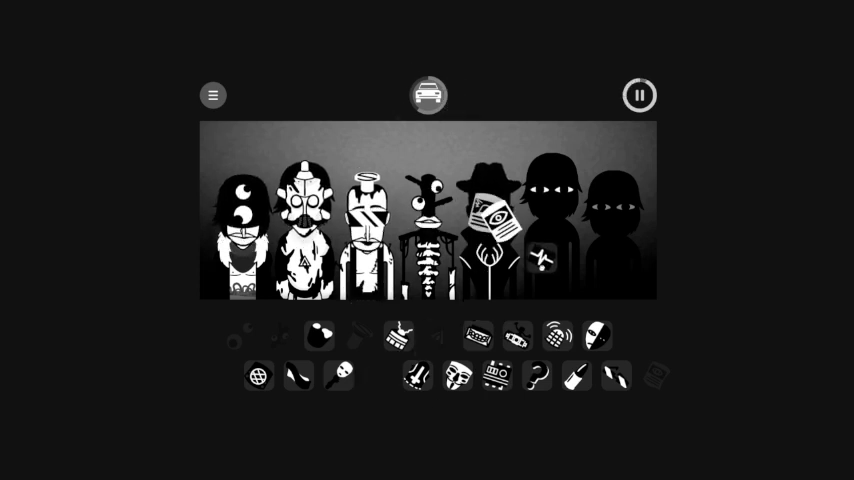
pyautogui.moveTo(525, 285); pyautogui.dragTo(550, 230)
pyautogui.moveTo(340, 376); pyautogui.dragTo(615, 230)
# - Replace the fifth and fourth characters' sounds so all seven sing
pyautogui.click(488, 230)
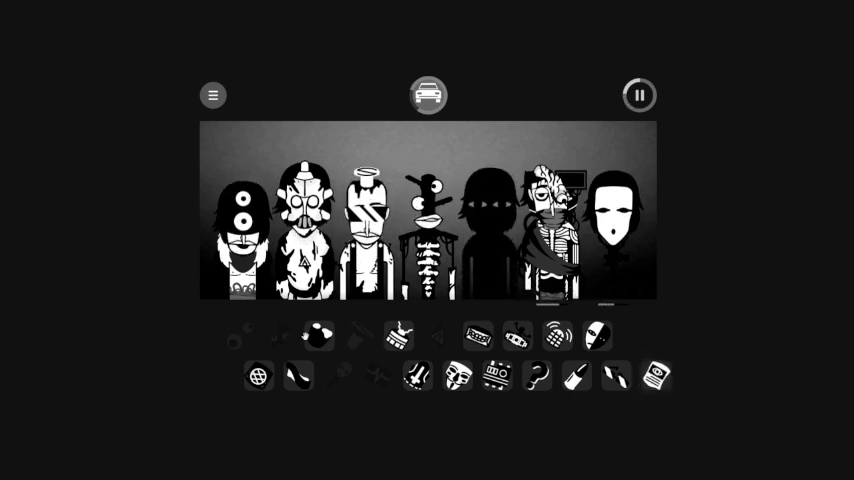
pyautogui.moveTo(320, 335); pyautogui.dragTo(488, 230)
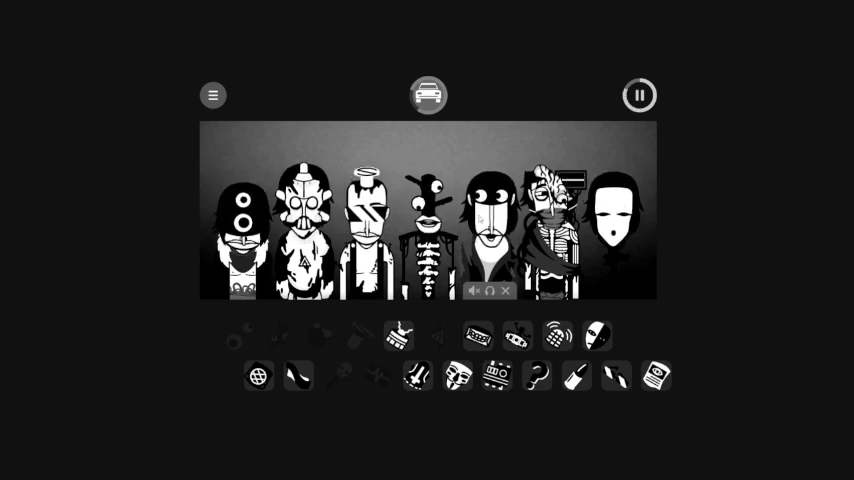
pyautogui.moveTo(489, 230)
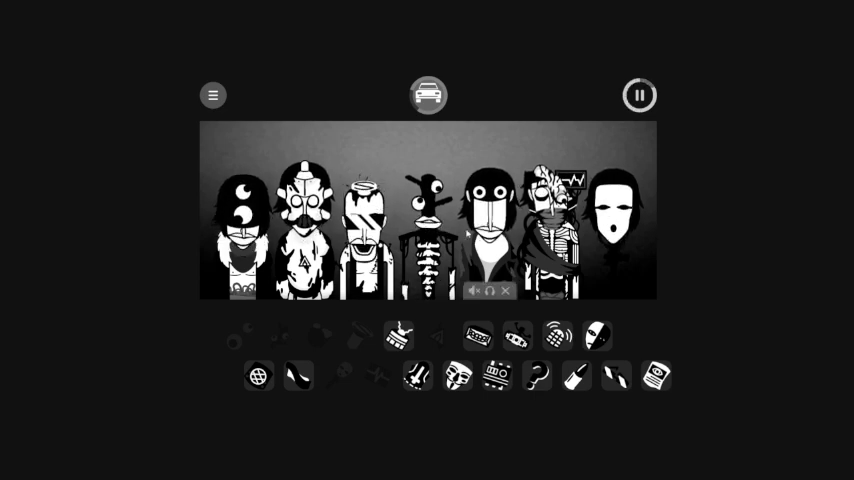
pyautogui.moveTo(478, 337); pyautogui.dragTo(490, 240)
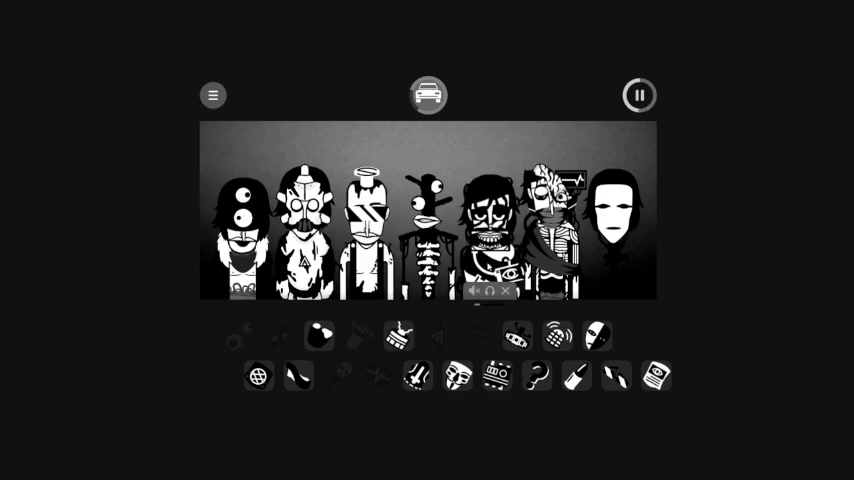
pyautogui.click(425, 230)
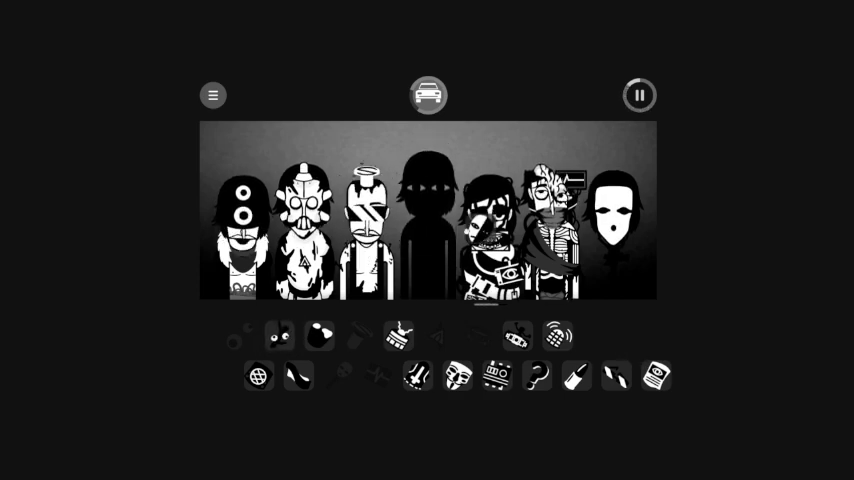
pyautogui.moveTo(597, 336); pyautogui.dragTo(428, 230)
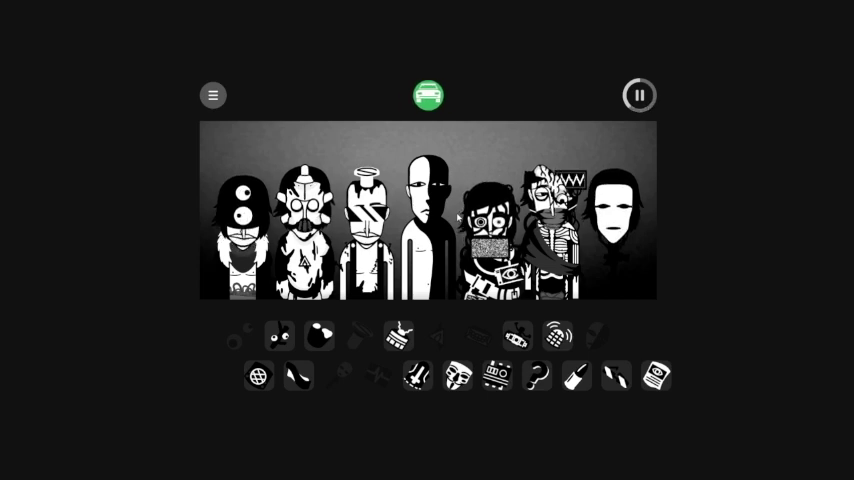
pyautogui.moveTo(551, 240)
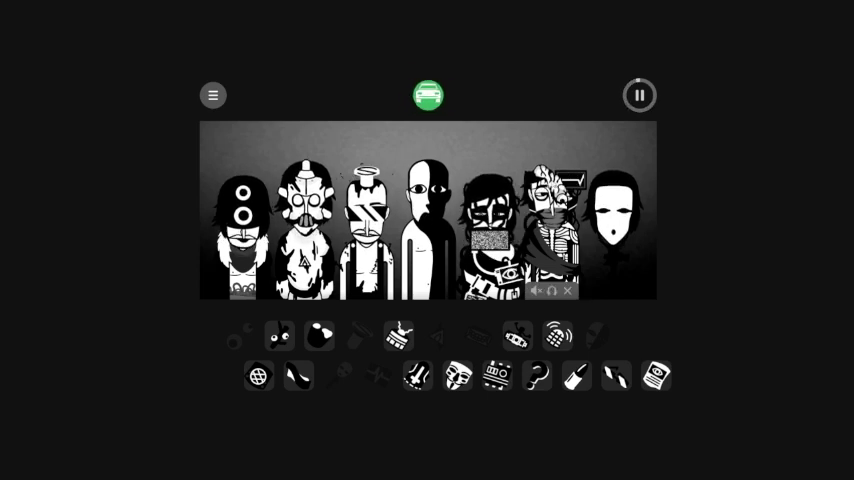
# - Silence the sixth and seventh characters and reset the whole mix from the options menu
pyautogui.click(567, 291)
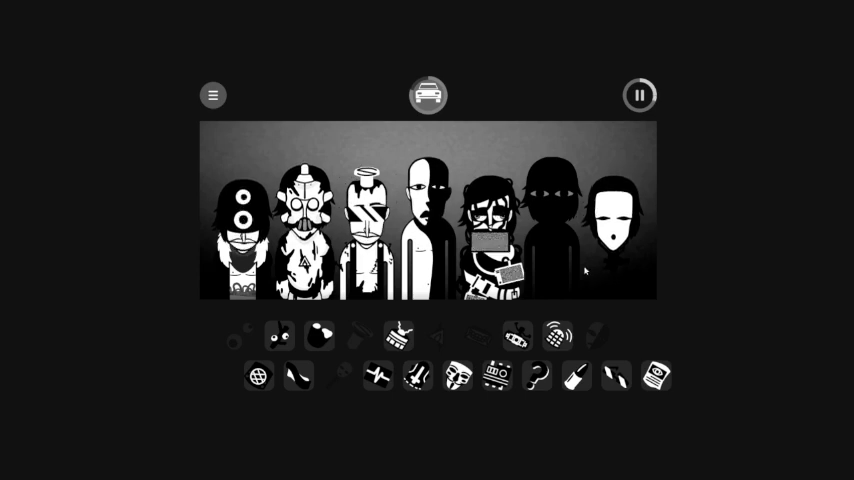
pyautogui.click(629, 290)
pyautogui.click(214, 95)
pyautogui.click(263, 92)
pyautogui.click(206, 90)
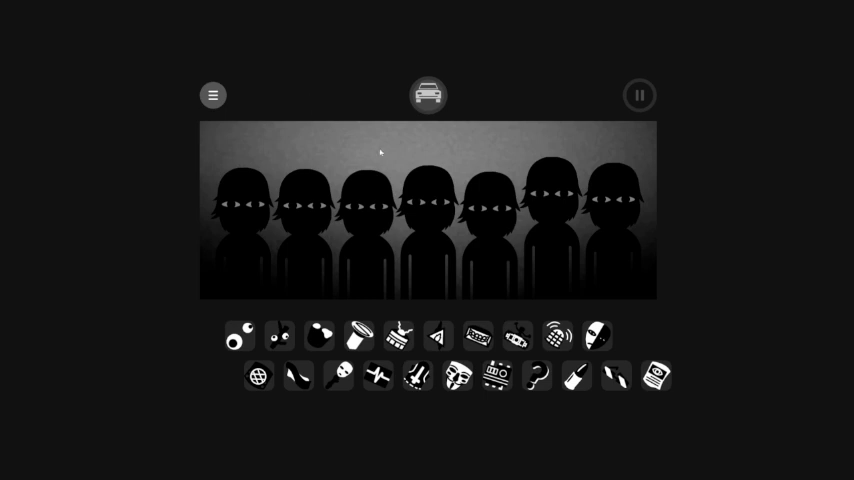
# - Dress the four leftmost characters, with the eye sound first and the halo second
pyautogui.moveTo(239, 337); pyautogui.dragTo(240, 230)
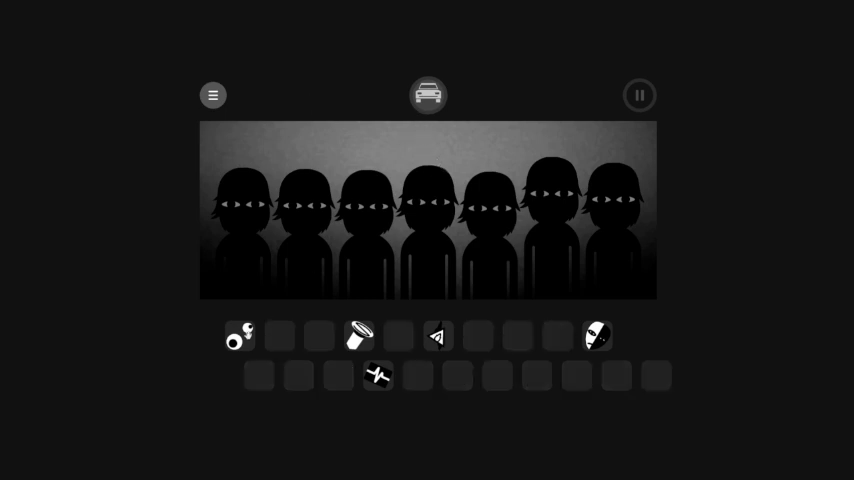
pyautogui.moveTo(358, 337)
pyautogui.mouseDown()
pyautogui.moveTo(330, 305)
pyautogui.moveTo(305, 230)
pyautogui.mouseUp()
pyautogui.moveTo(437, 337); pyautogui.dragTo(368, 230)
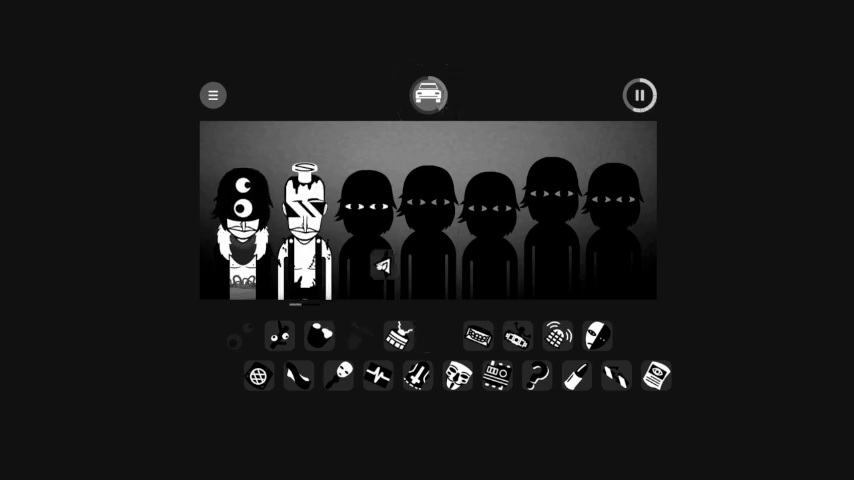
pyautogui.moveTo(580, 325); pyautogui.dragTo(428, 230)
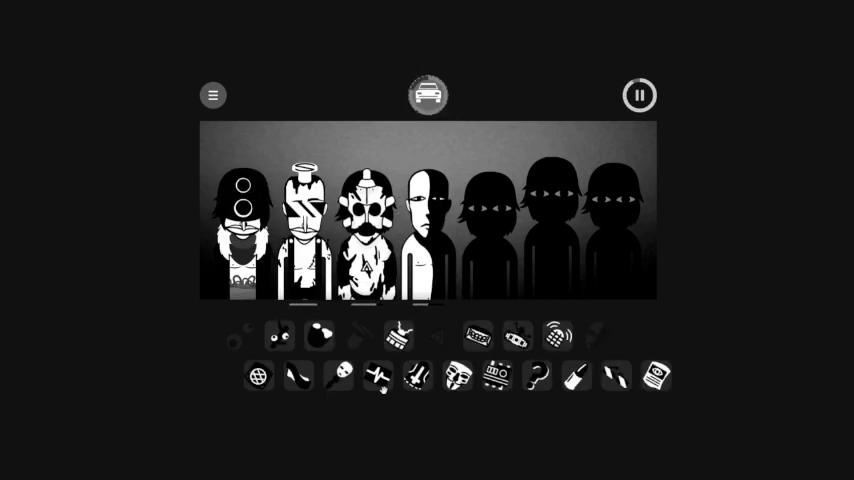
# - Drag a sound from the bottom row onto the fifth character
pyautogui.moveTo(458, 376); pyautogui.dragTo(490, 230)
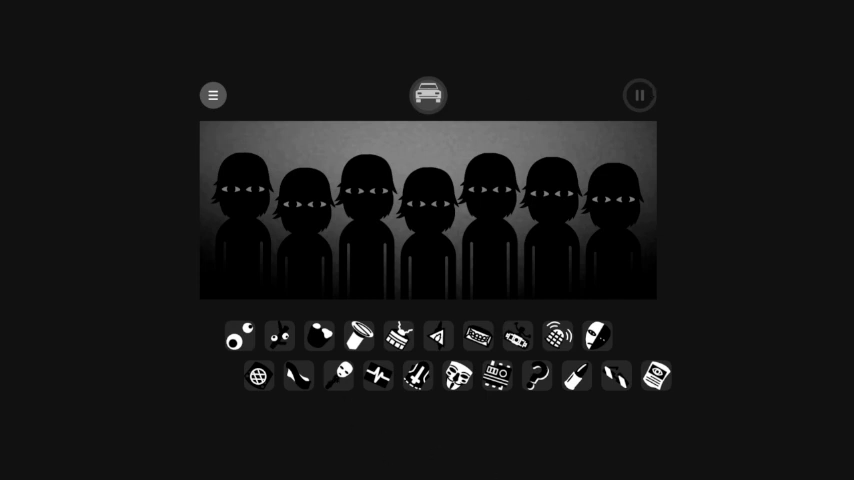
pyautogui.moveTo(597, 336); pyautogui.dragTo(427, 230)
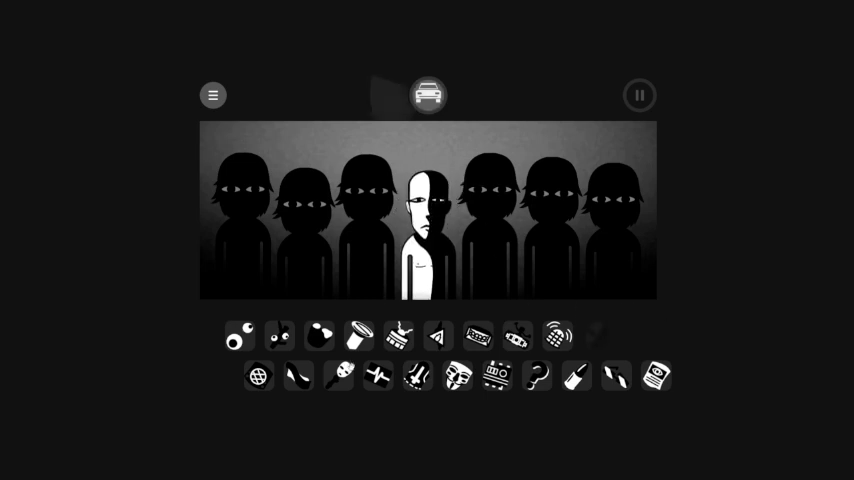
pyautogui.moveTo(340, 375); pyautogui.dragTo(366, 220)
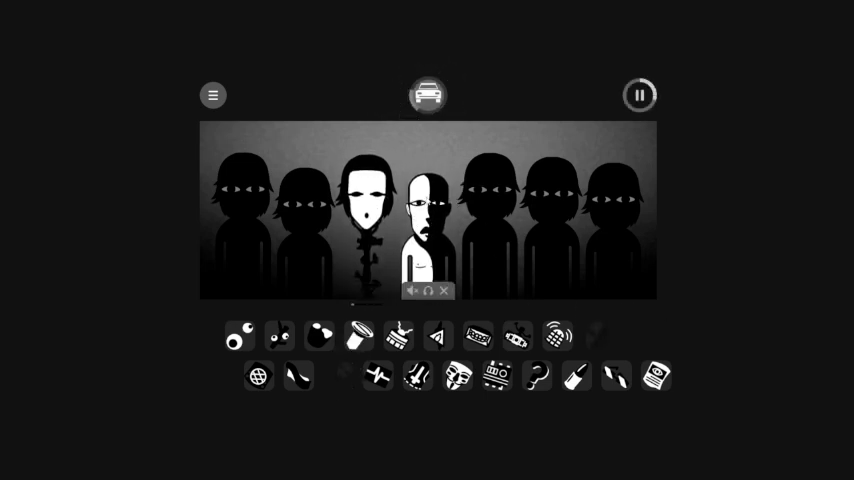
pyautogui.click(427, 230)
pyautogui.moveTo(278, 336); pyautogui.dragTo(305, 225)
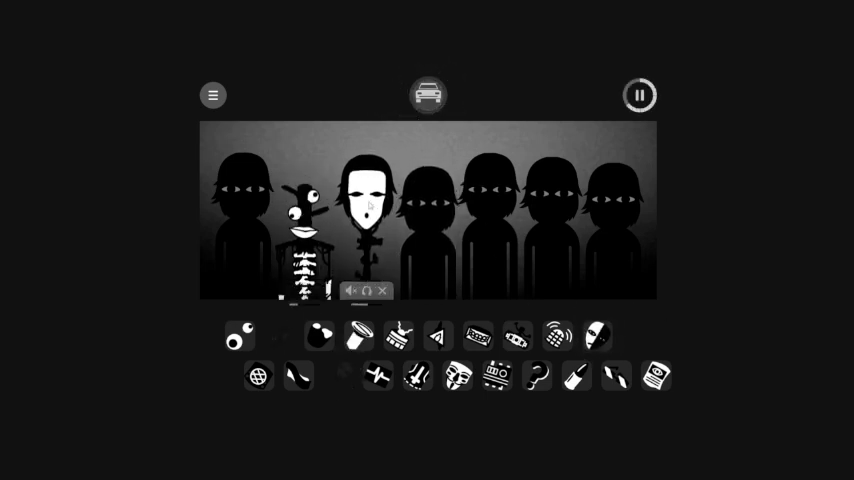
pyautogui.click(366, 220)
pyautogui.click(305, 225)
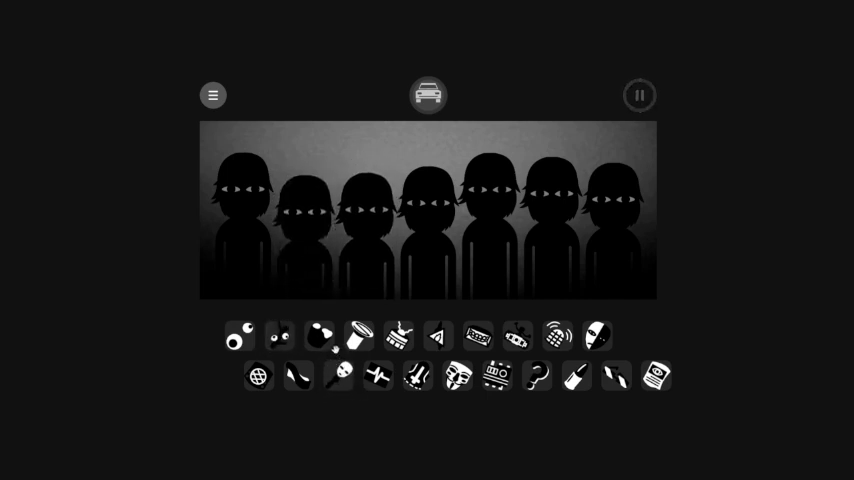
pyautogui.click(213, 95)
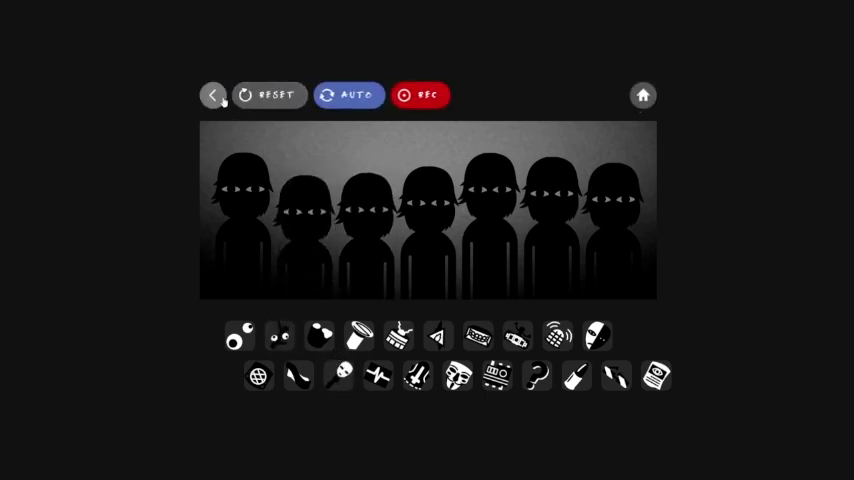
pyautogui.click(213, 95)
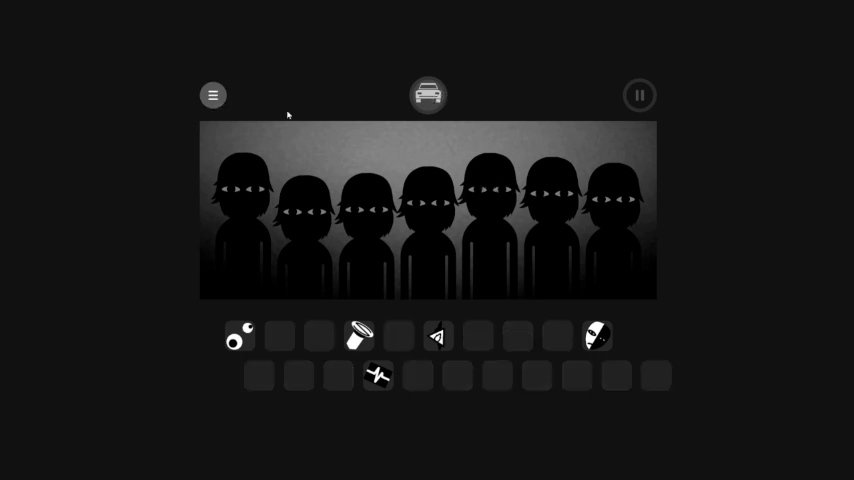
pyautogui.click(213, 95)
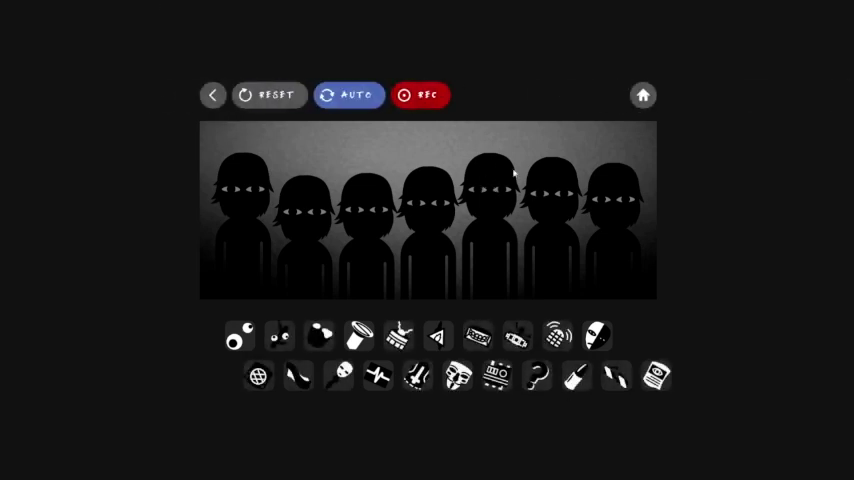
pyautogui.click(212, 95)
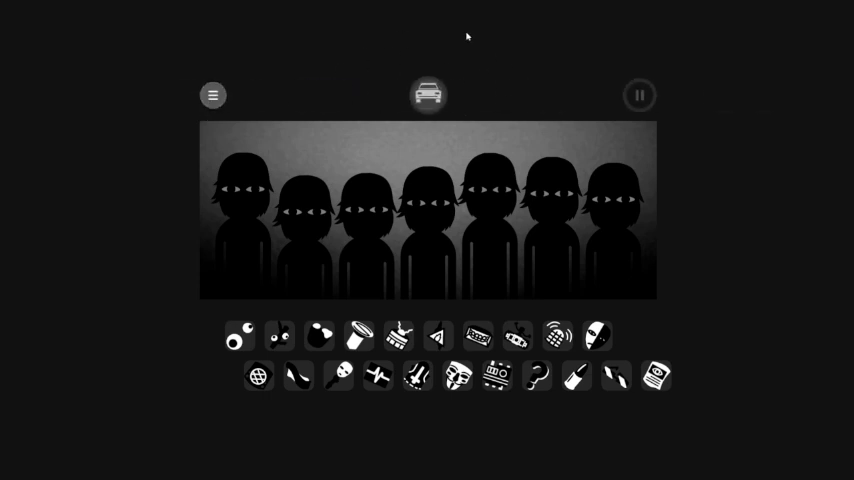
pyautogui.click(212, 95)
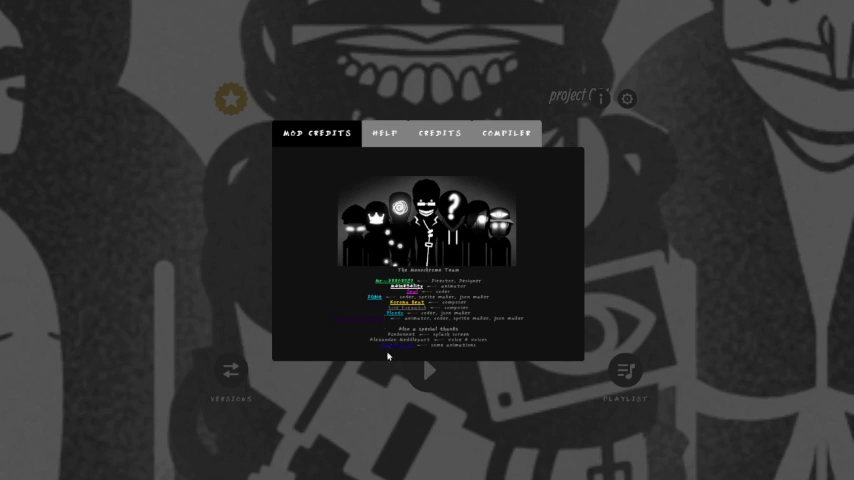
pyautogui.click(385, 132)
pyautogui.click(452, 138)
pyautogui.click(510, 133)
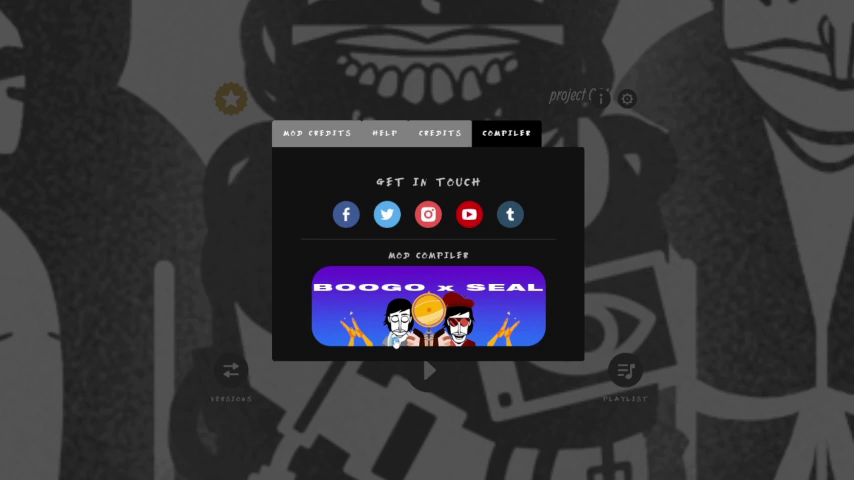
pyautogui.click(440, 133)
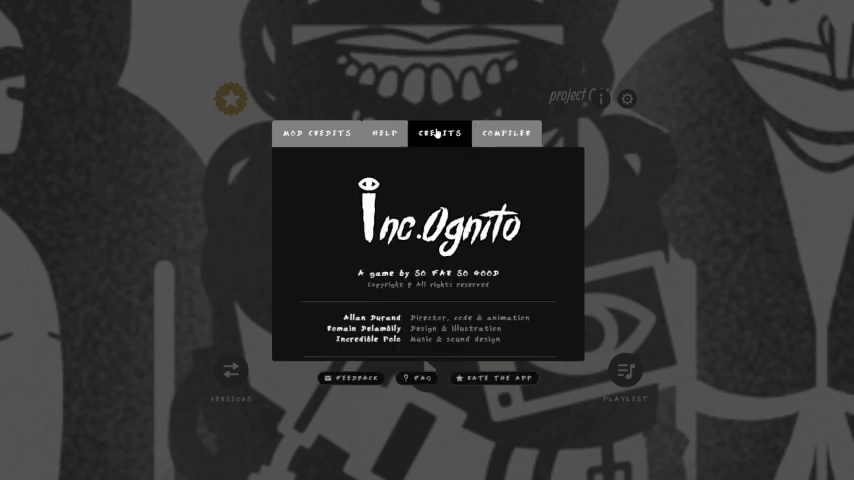
pyautogui.click(386, 133)
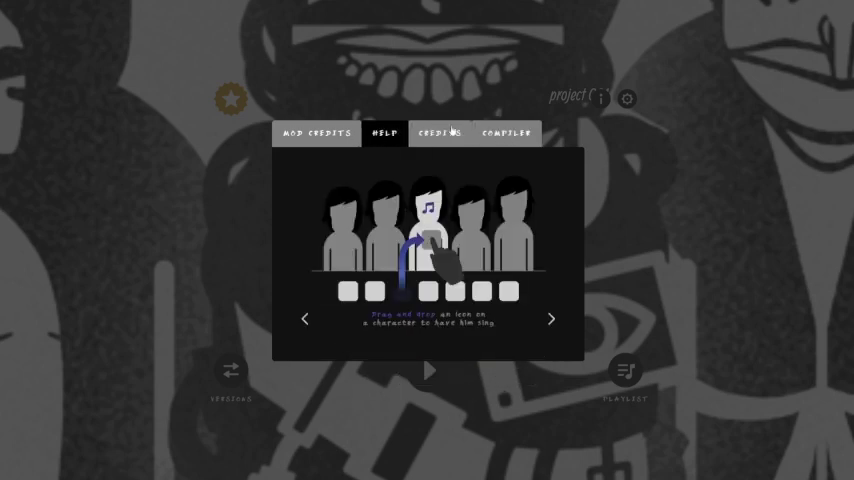